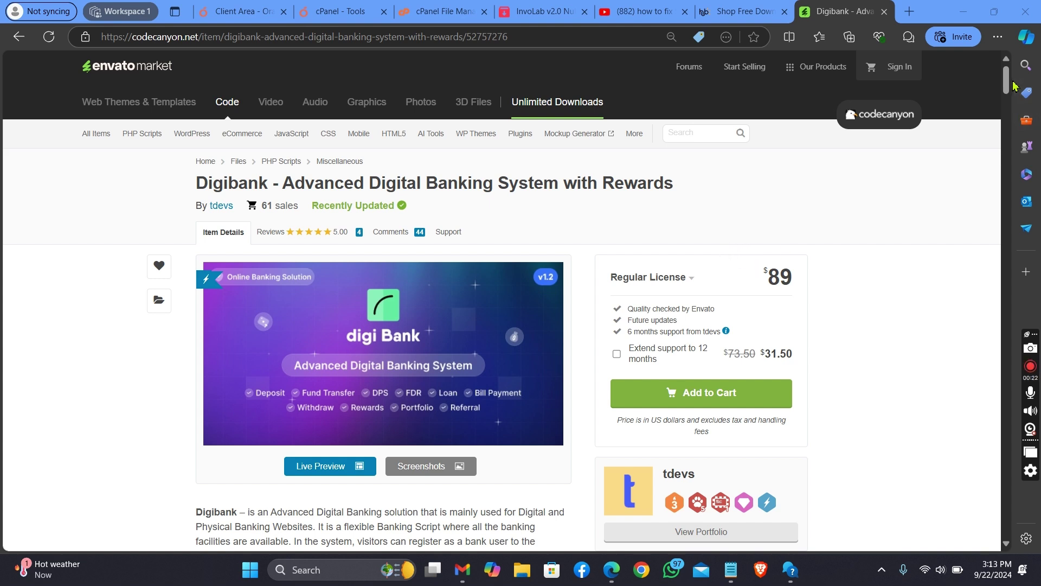
Step: Scroll through the Digibank item page on CodeCanyon, then switch to the cPanel - Tools tab
mouse_move(1009, 79)
mouse_down()
mouse_move(1010, 115)
mouse_move(1003, 68)
mouse_move(1002, 100)
mouse_move(993, 72)
mouse_up()
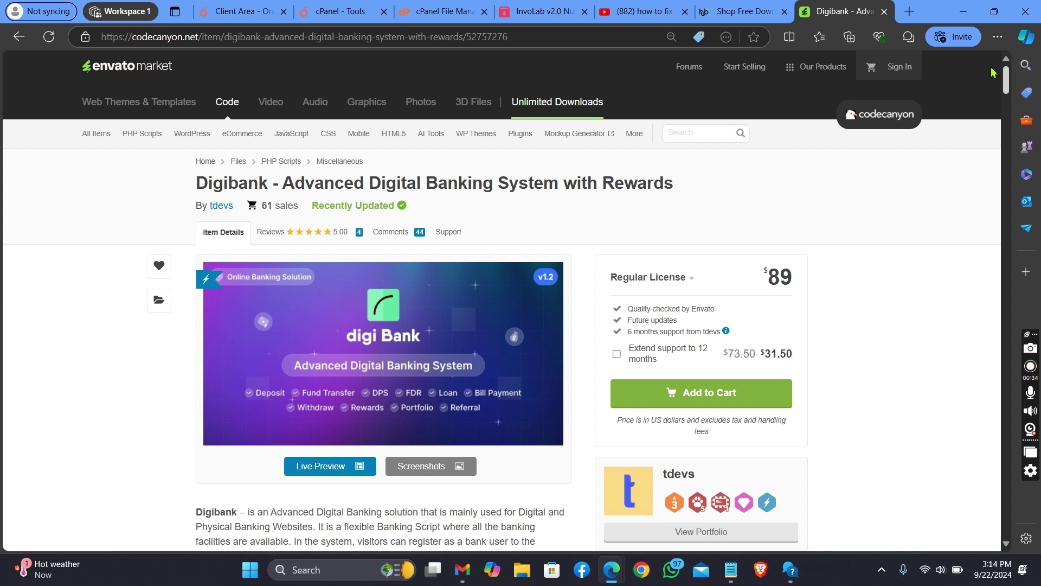
drag(997, 77, 1002, 77)
drag(1009, 83, 973, 54)
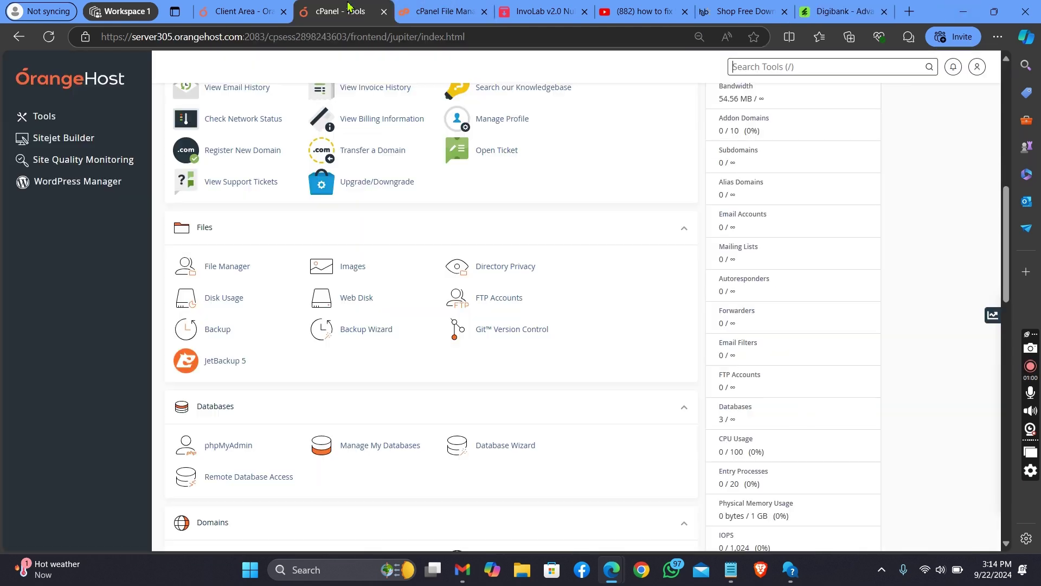
click(341, 11)
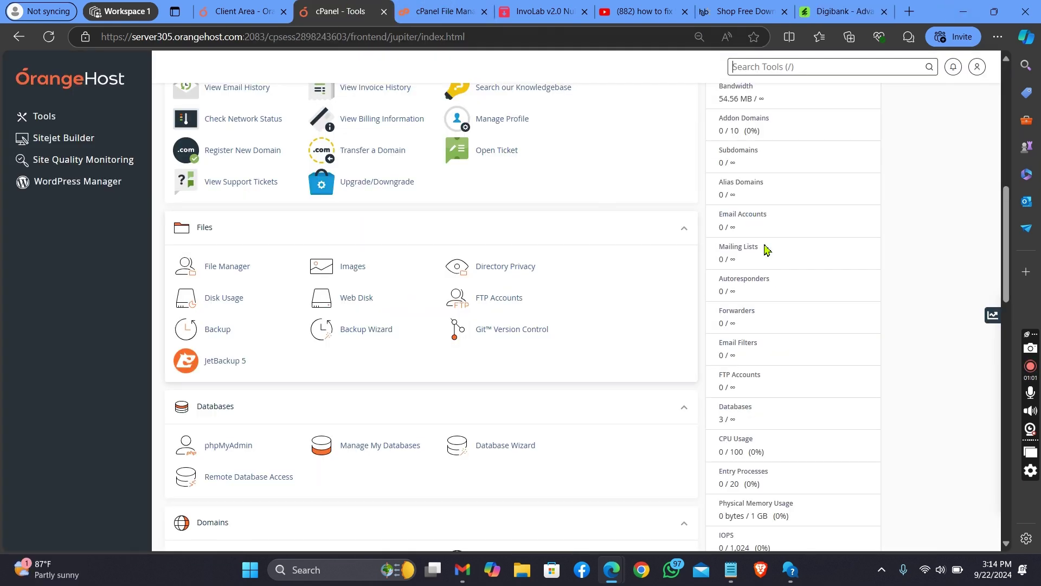
Step: Launch File Manager from cPanel's Files section
mouse_move(1003, 286)
mouse_down()
mouse_move(1003, 248)
mouse_move(1003, 275)
mouse_up()
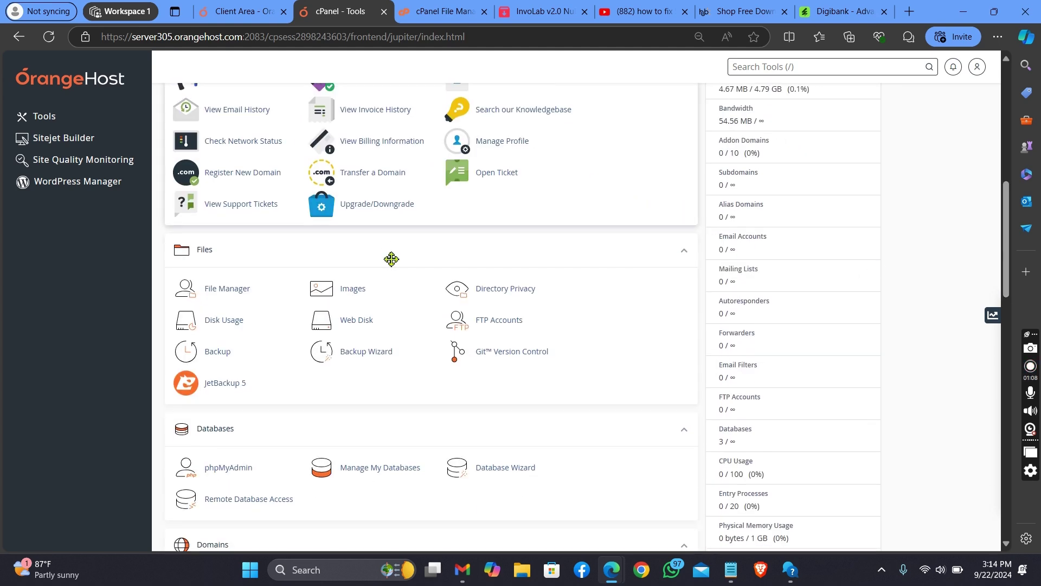
click(237, 289)
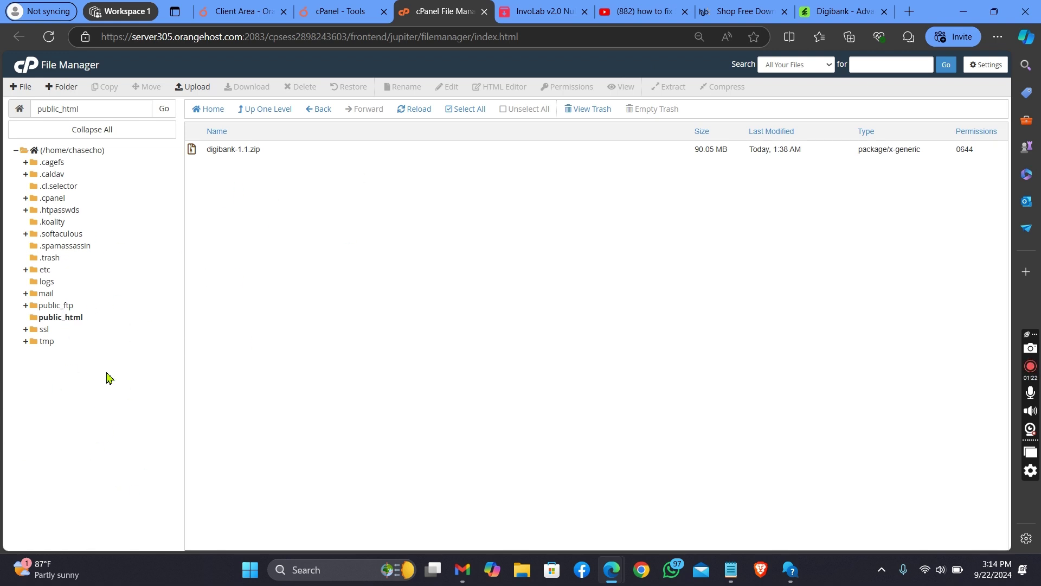
Step: Extract digibank-1.1.zip into /public_html, producing Documentation, main.zip and nullcave.html
click(70, 321)
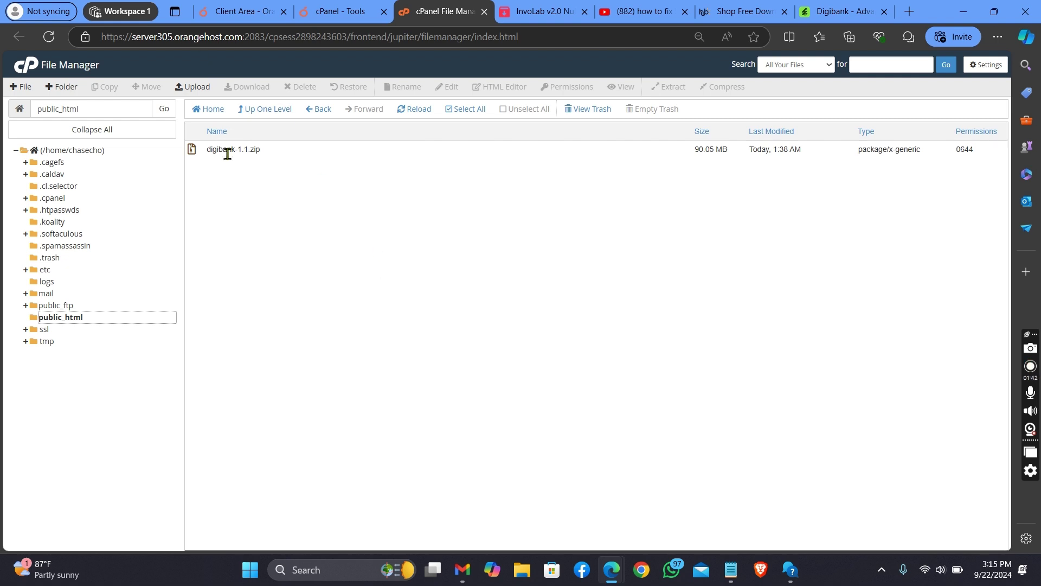
click(258, 153)
right_click(259, 153)
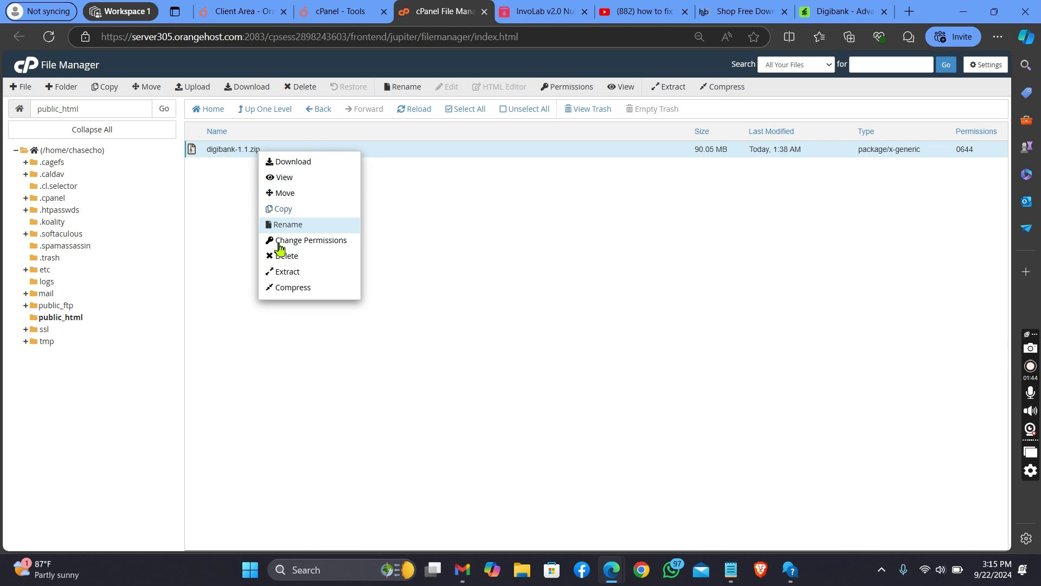
click(293, 274)
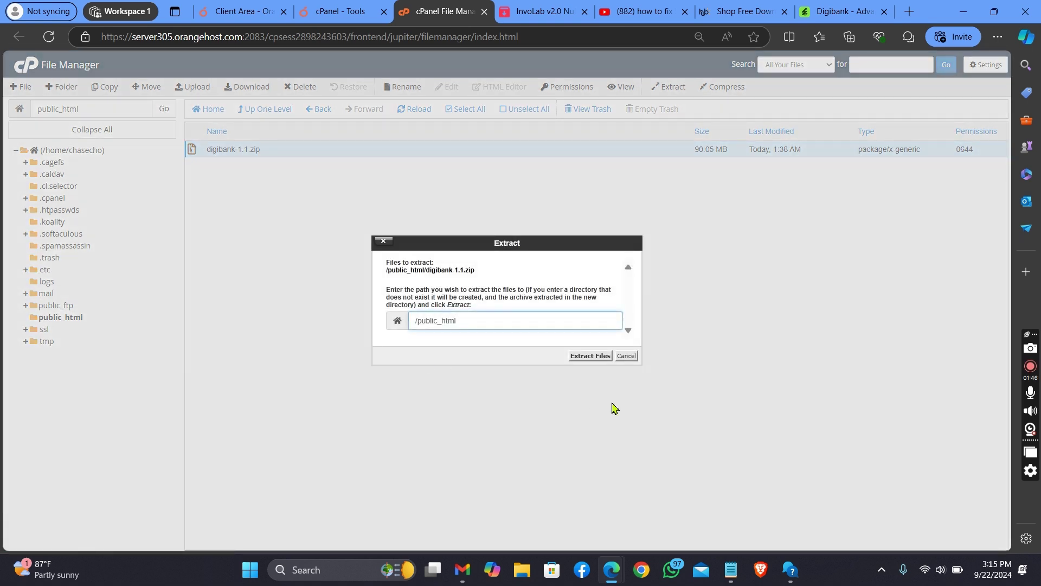
click(590, 356)
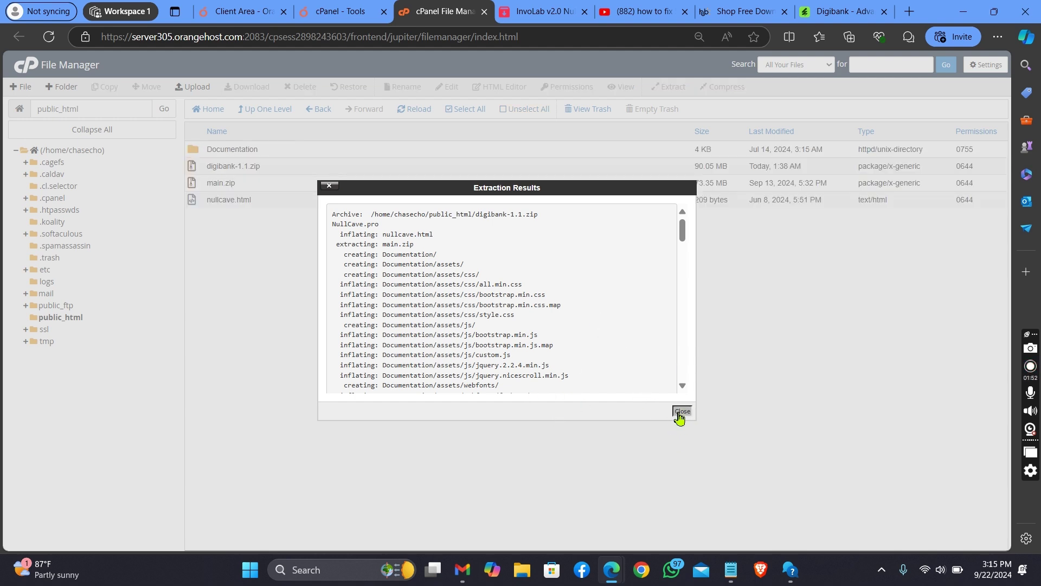
click(681, 411)
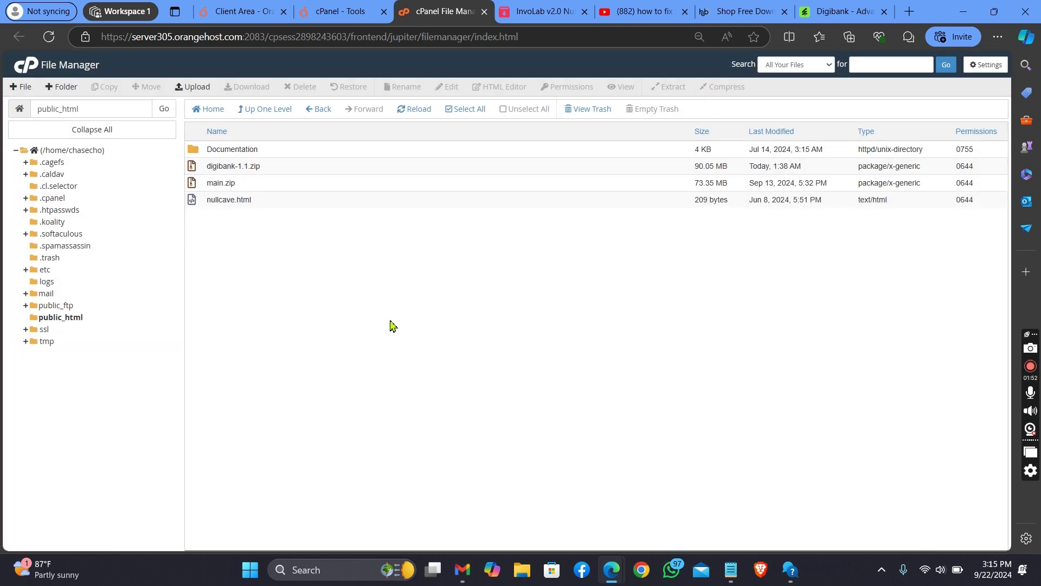
click(276, 187)
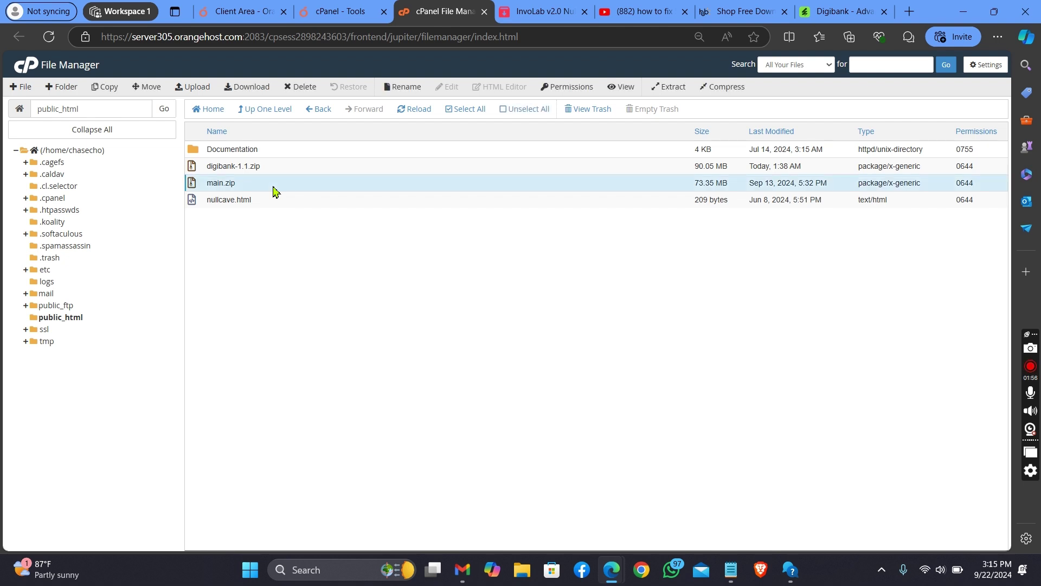
Step: Extract main.zip into /public_html and scroll through the resulting app, vendor and .env files
right_click(275, 189)
click(319, 306)
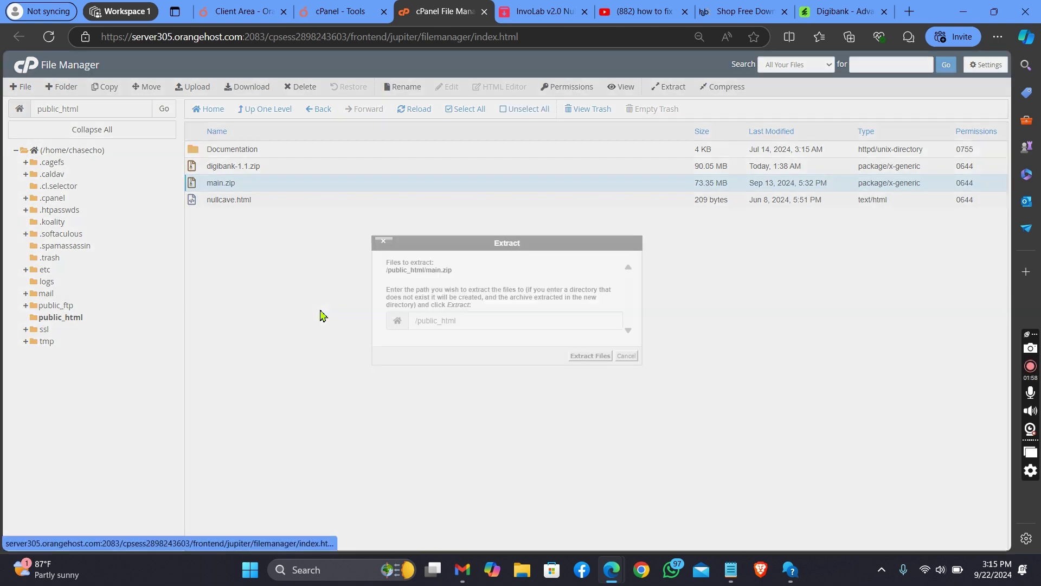
click(595, 358)
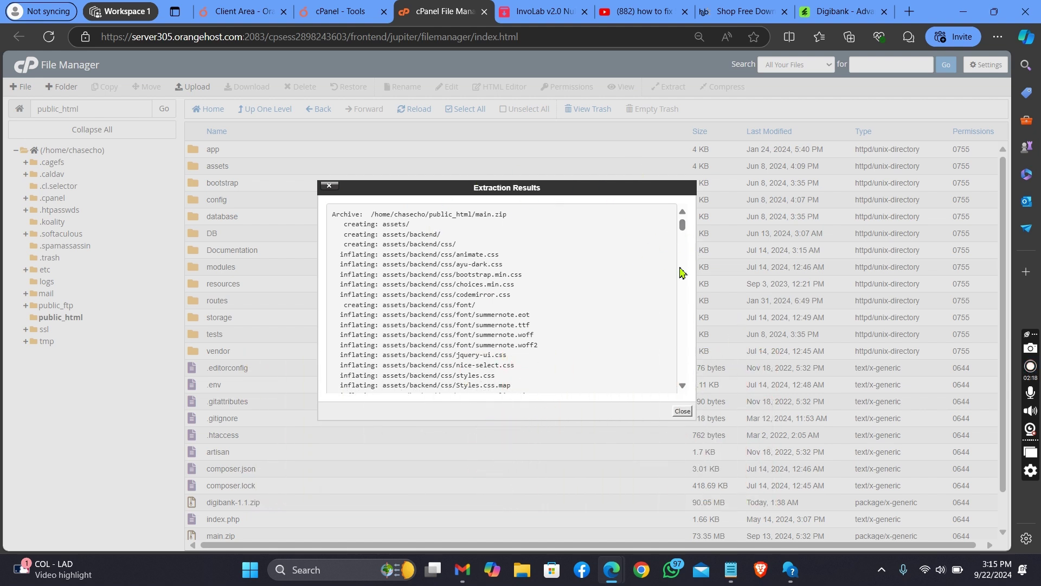
click(682, 411)
scroll(1005, 238, down, 2)
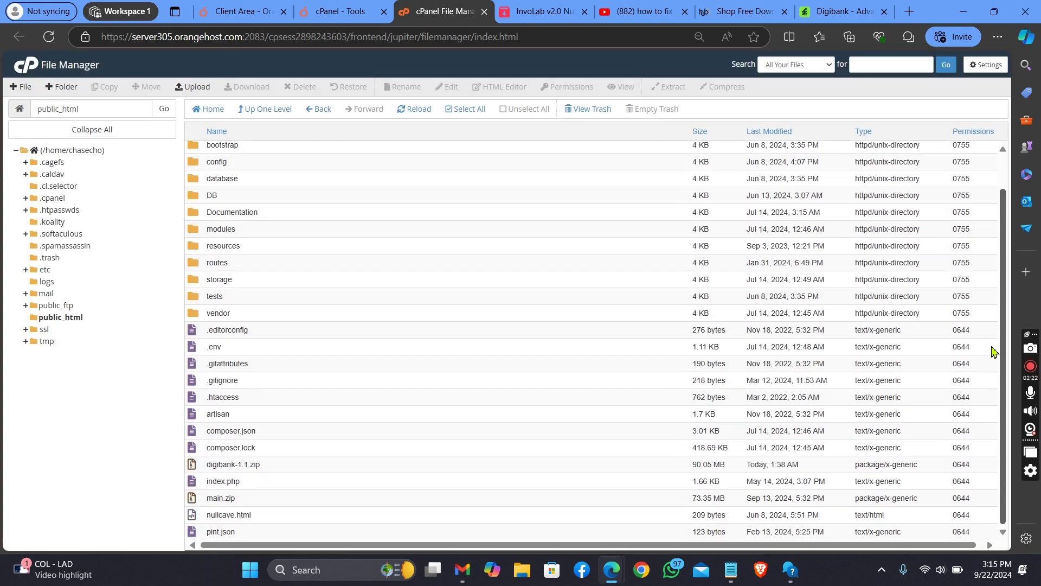
scroll(987, 399, up, 3)
Step: Select the extracted files from app down to .htaccess and refresh the public_html listing
drag(345, 148, 364, 534)
right_click(364, 534)
right_click(272, 199)
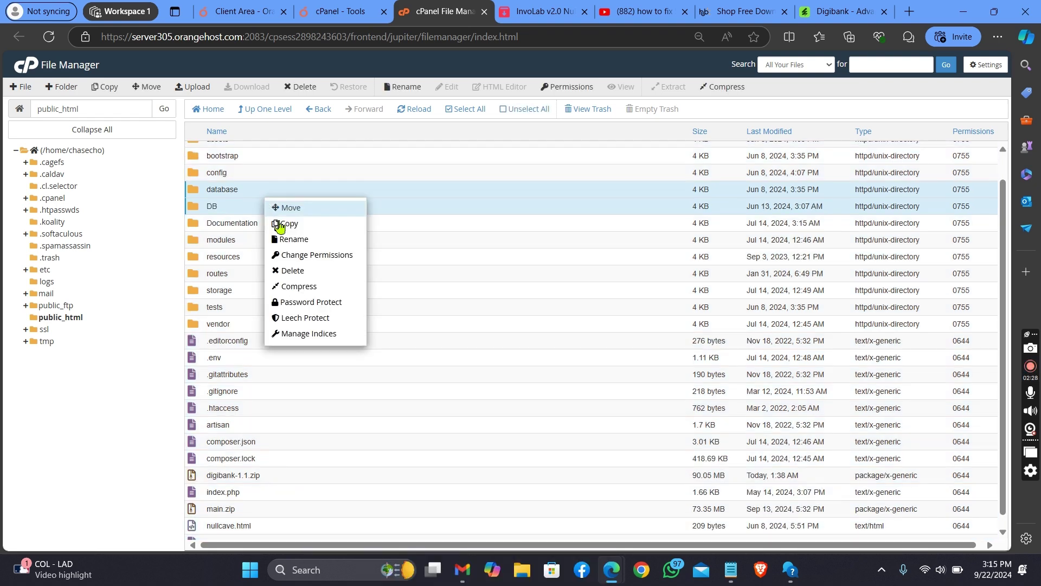
click(427, 110)
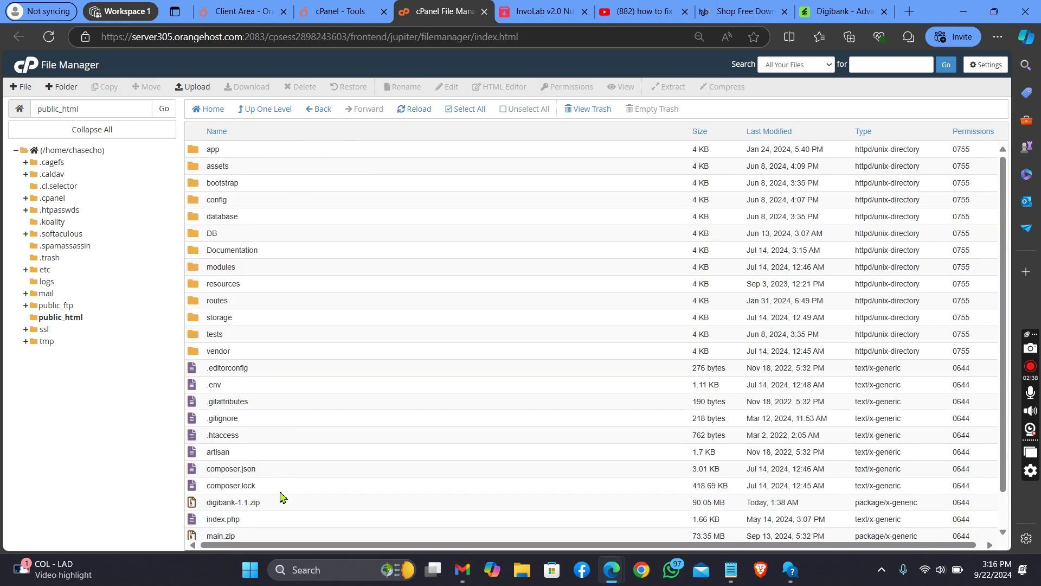
Step: Select all extracted files, cancel the Move so they stay put, and reload public_html
right_click(411, 179)
click(405, 167)
drag(405, 167, 607, 543)
right_click(607, 542)
key(Escape)
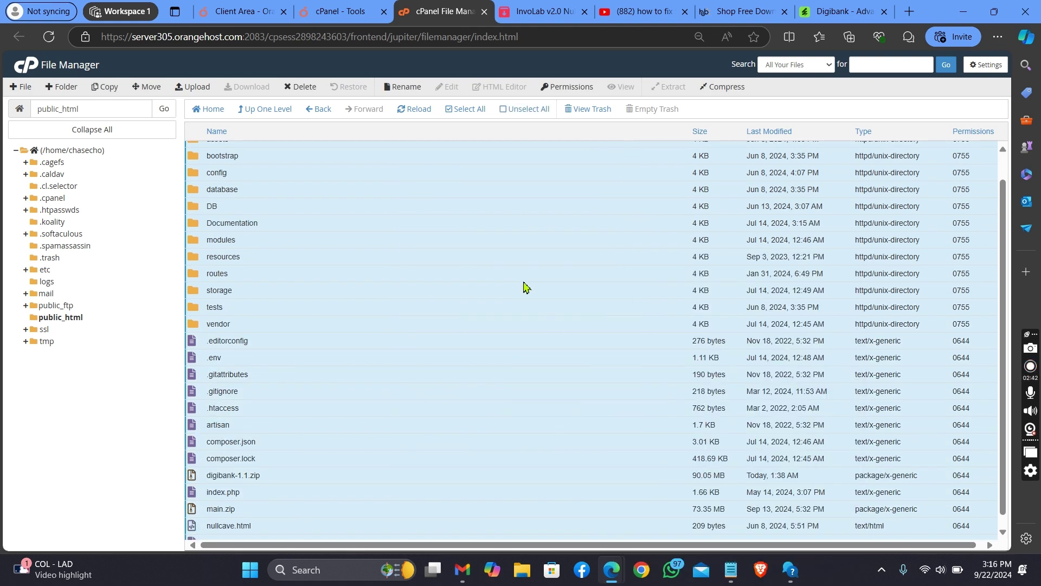
right_click(523, 283)
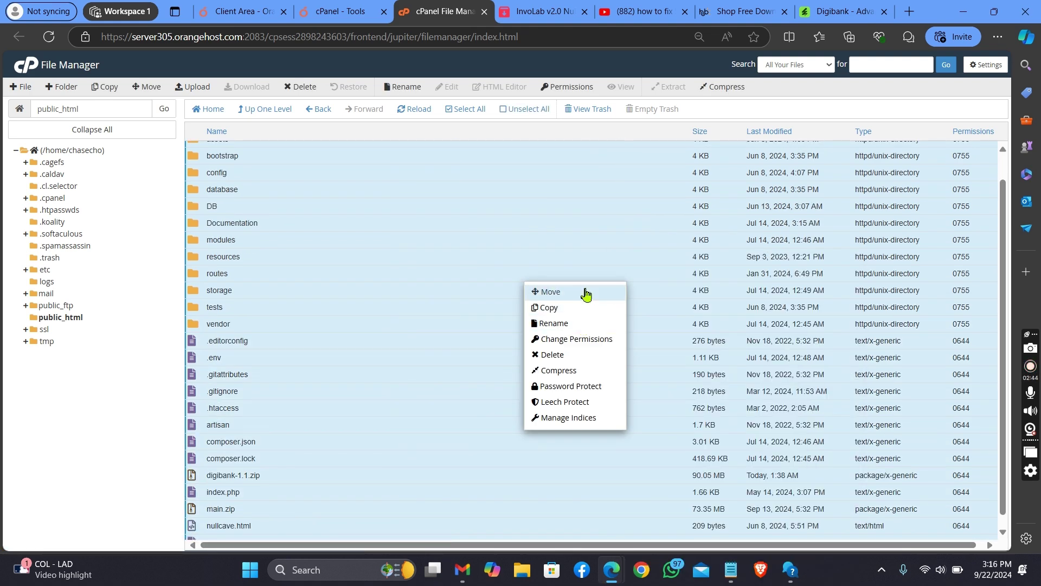
click(584, 293)
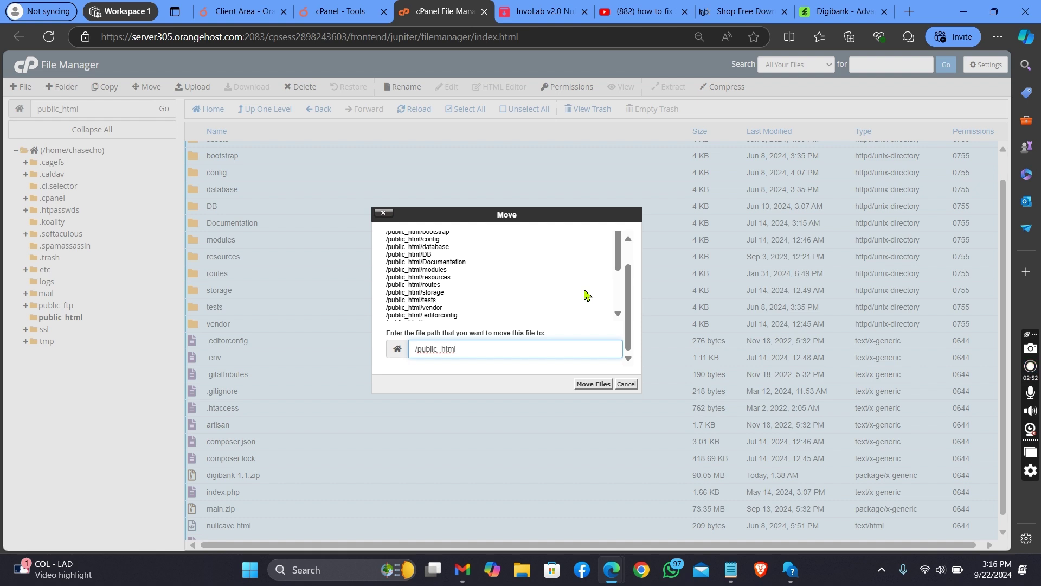
click(629, 384)
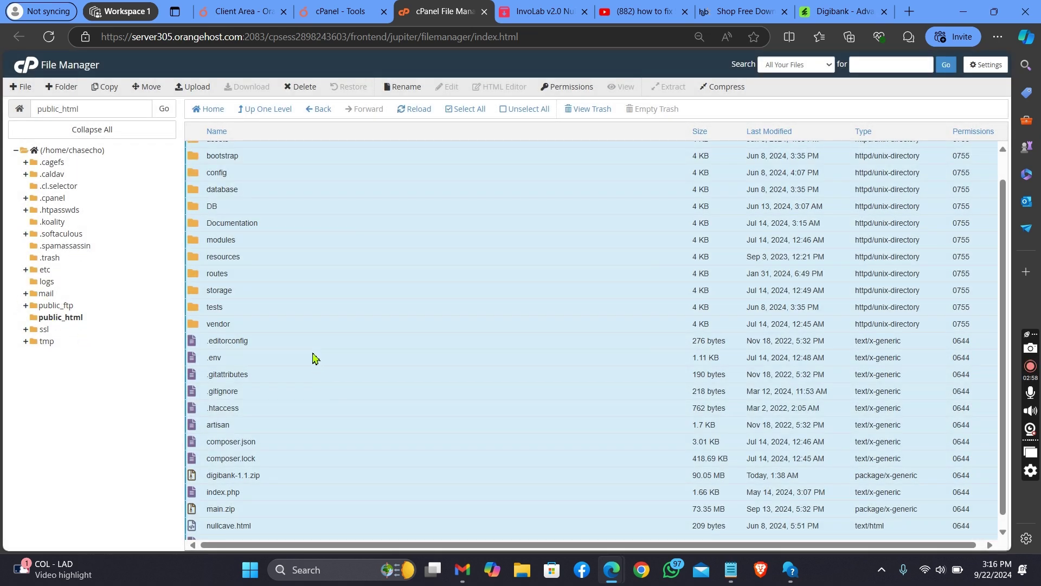
click(49, 323)
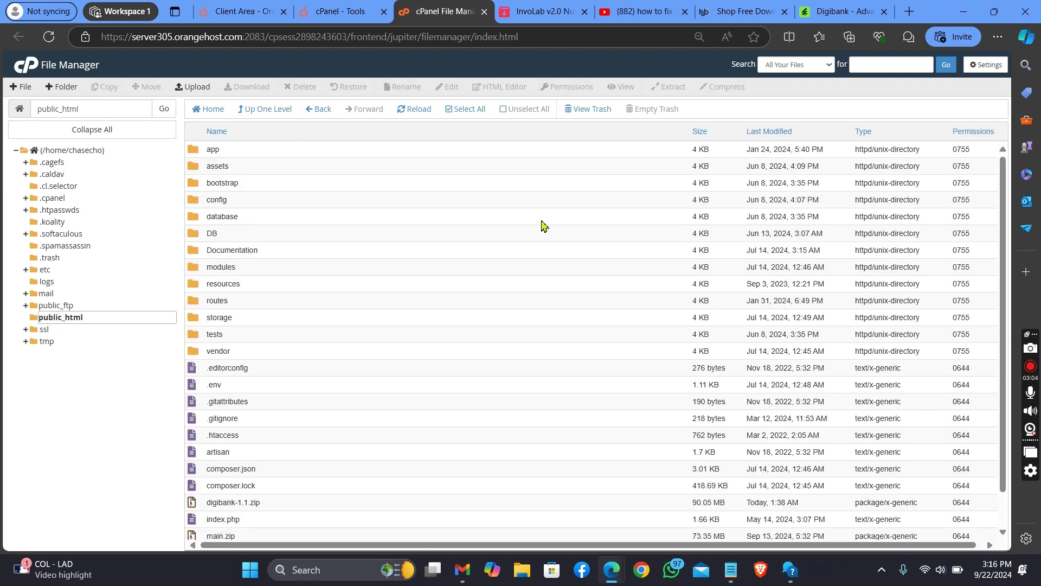
scroll(976, 325, down, 2)
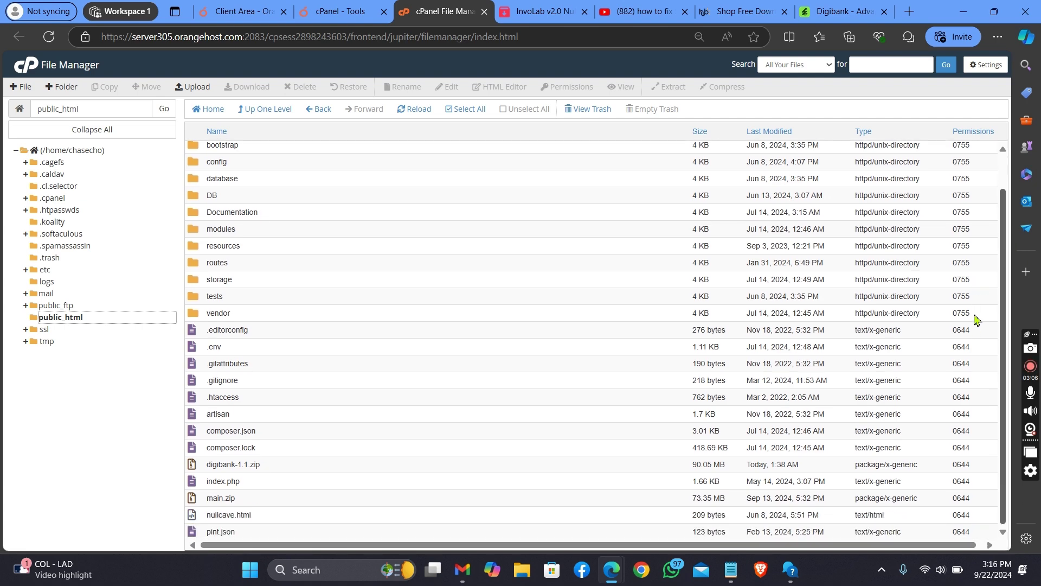
Step: Back on cPanel Tools, launch the Primary Domain website in a new tab
click(340, 11)
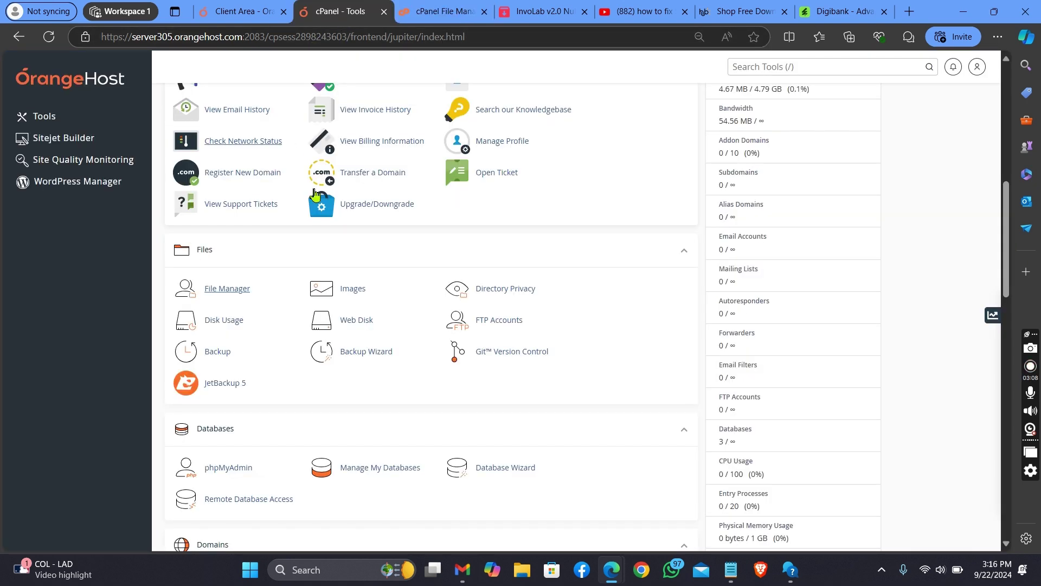
drag(1007, 268, 993, 154)
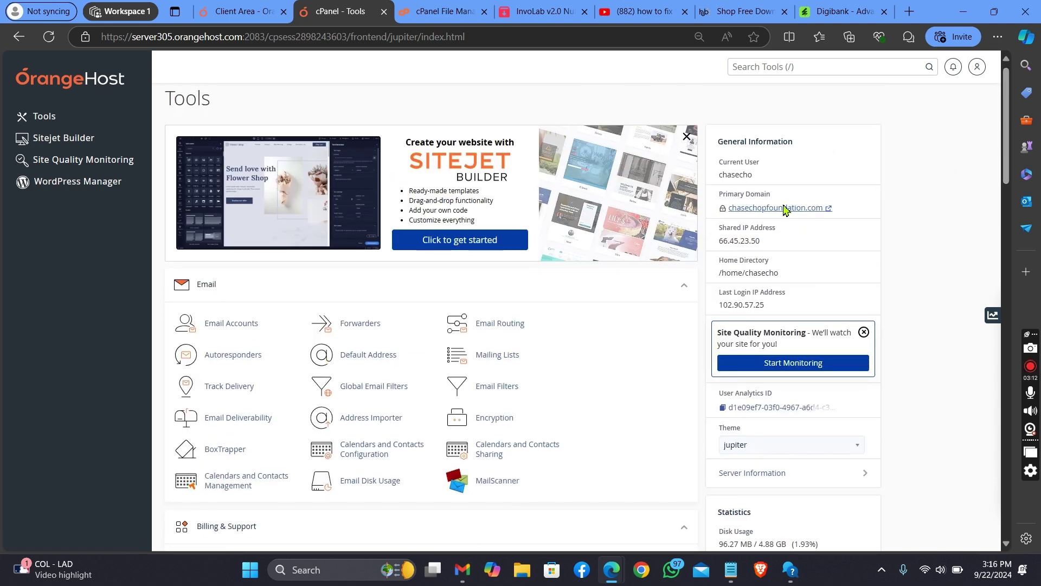
click(784, 208)
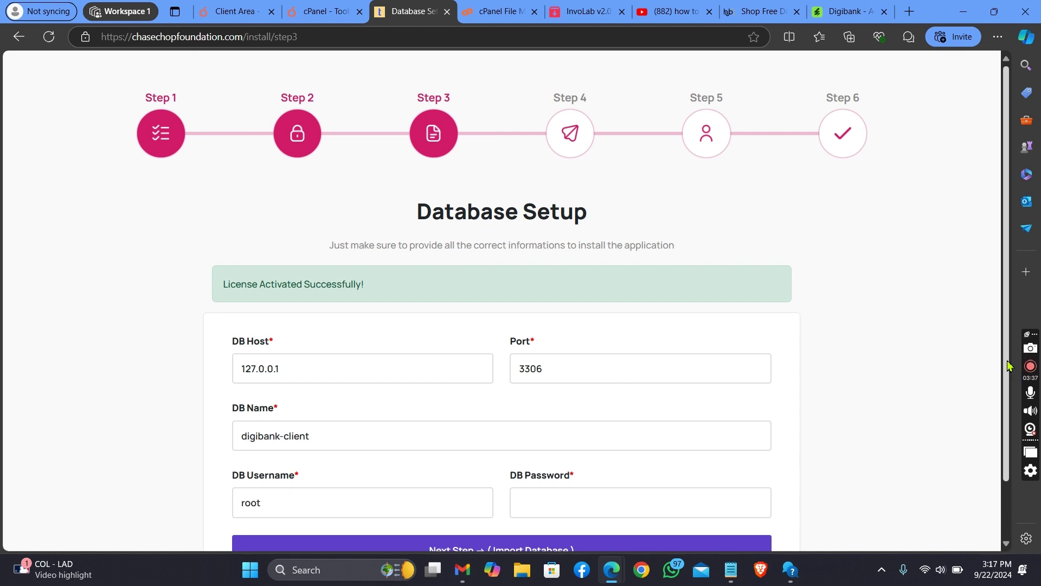
Step: Scroll through the installer's Database Setup fields, then return to the cPanel - Tools tab
drag(1006, 363, 1005, 423)
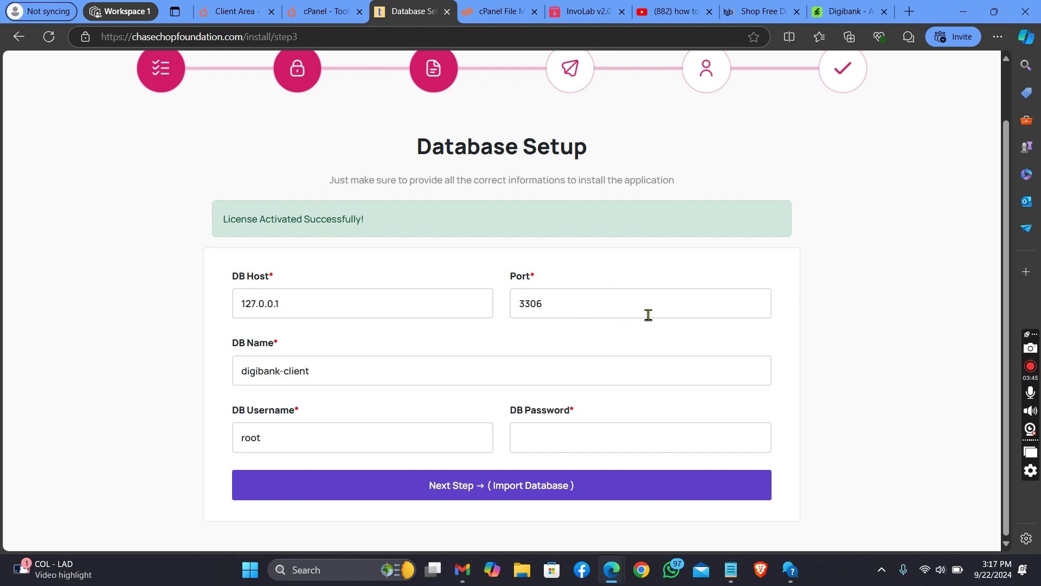
click(345, 8)
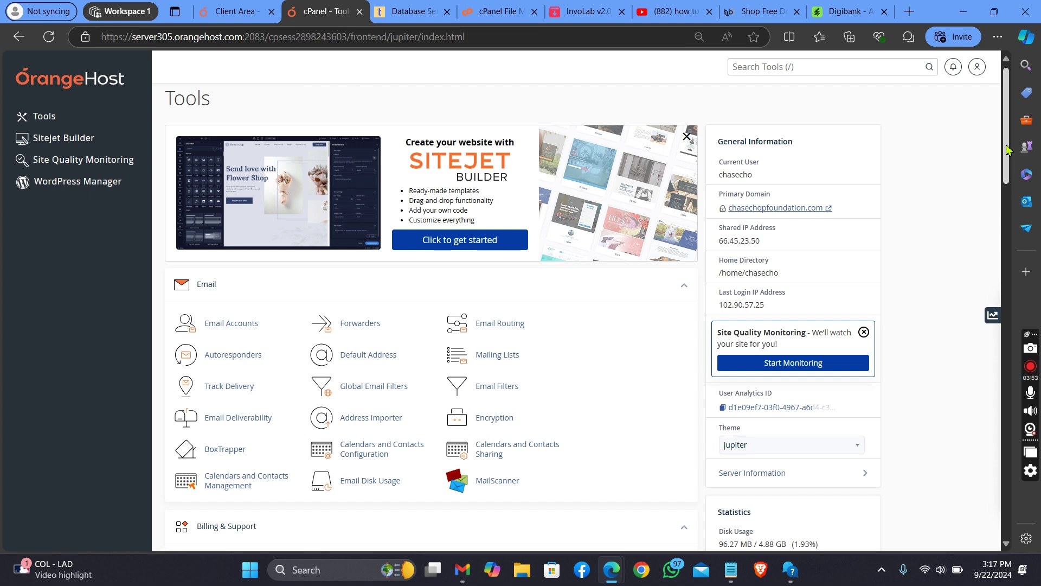
Step: Open public_html's .env in the File Manager editor and place the cursor after DB_PASSWORD=
scroll(1007, 149, down, 3)
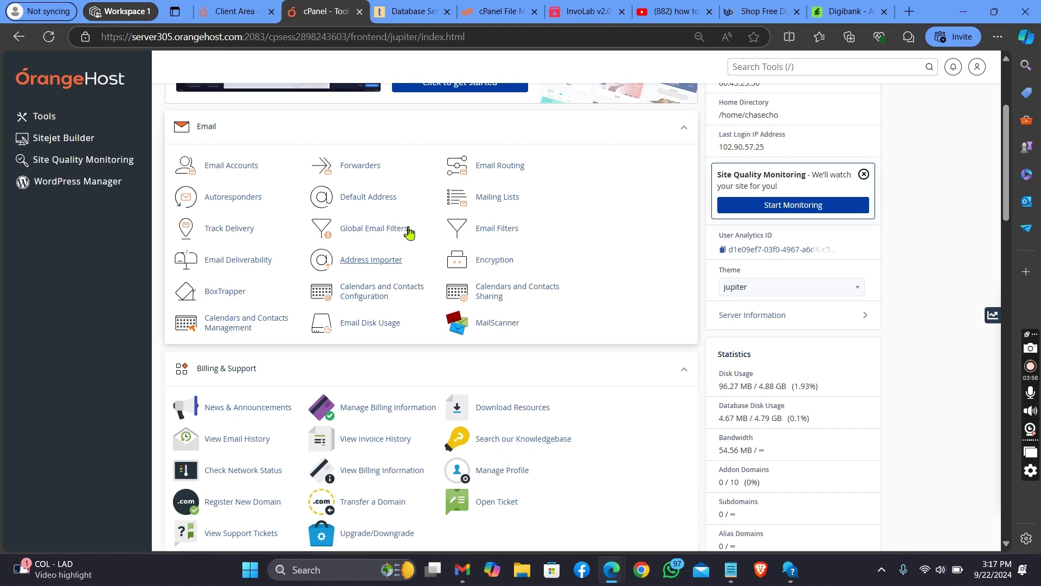
click(488, 14)
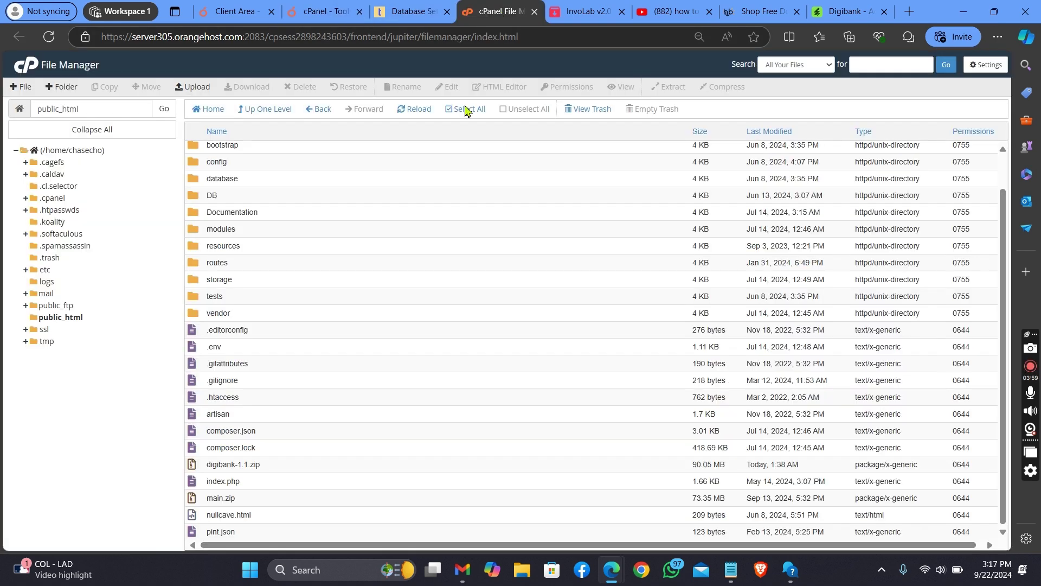
click(255, 354)
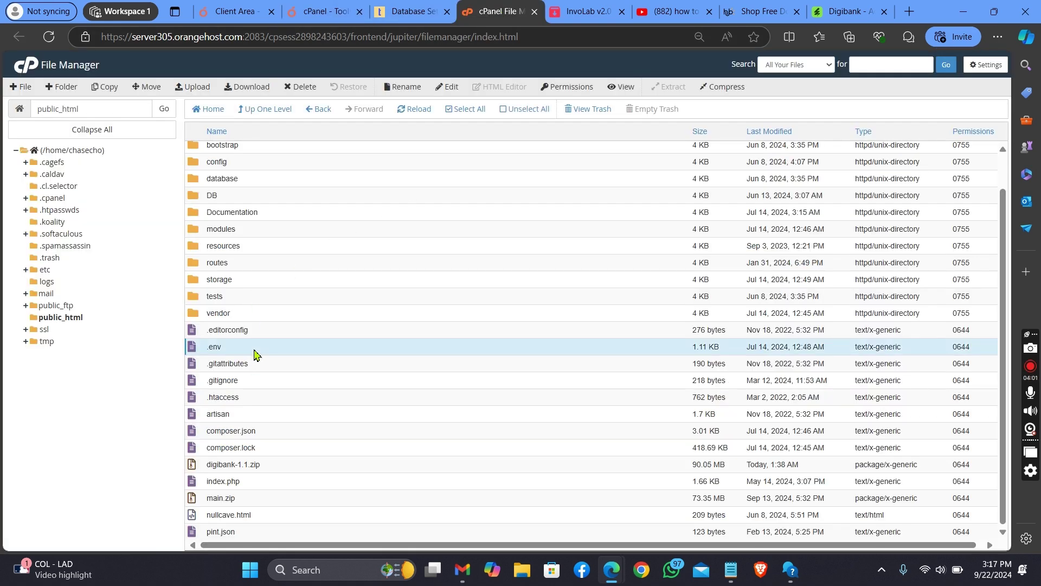
right_click(255, 353)
click(312, 401)
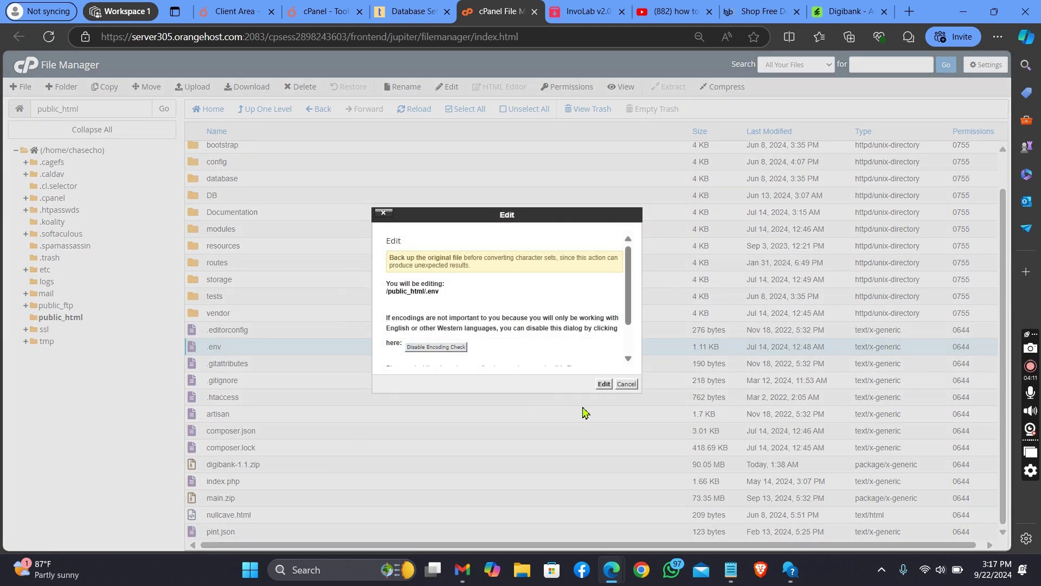
click(604, 383)
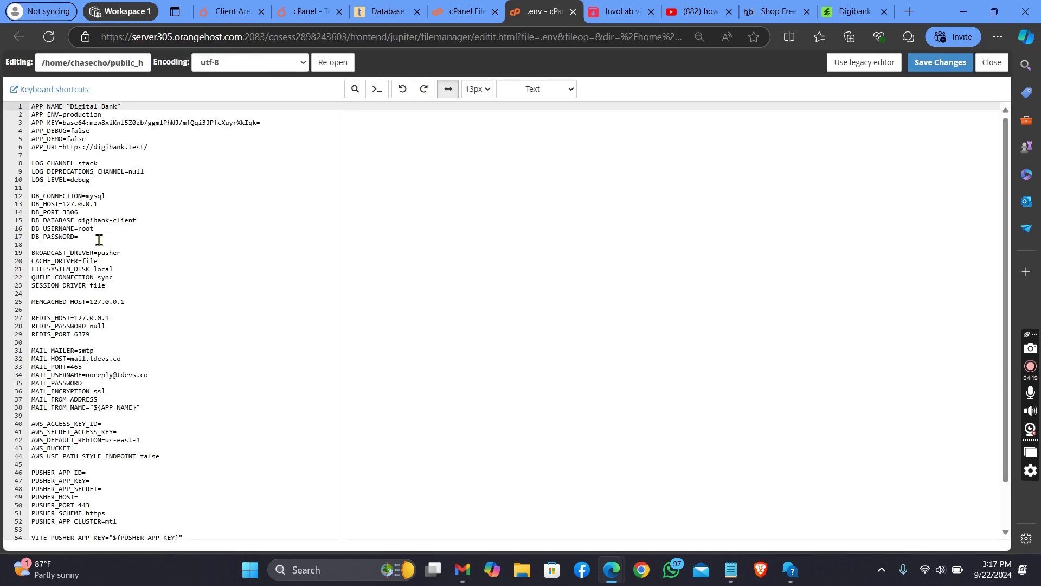
click(96, 235)
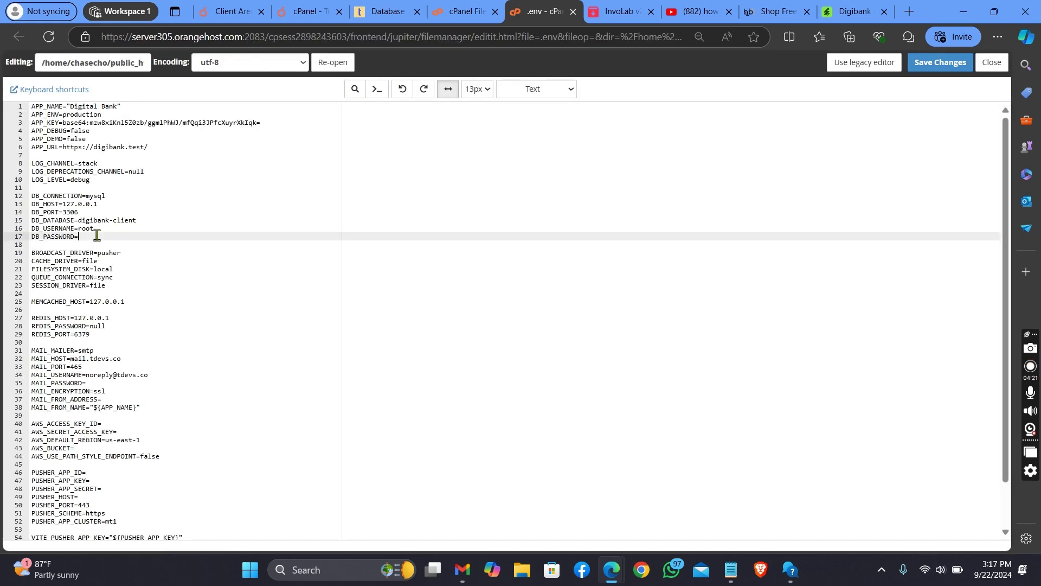
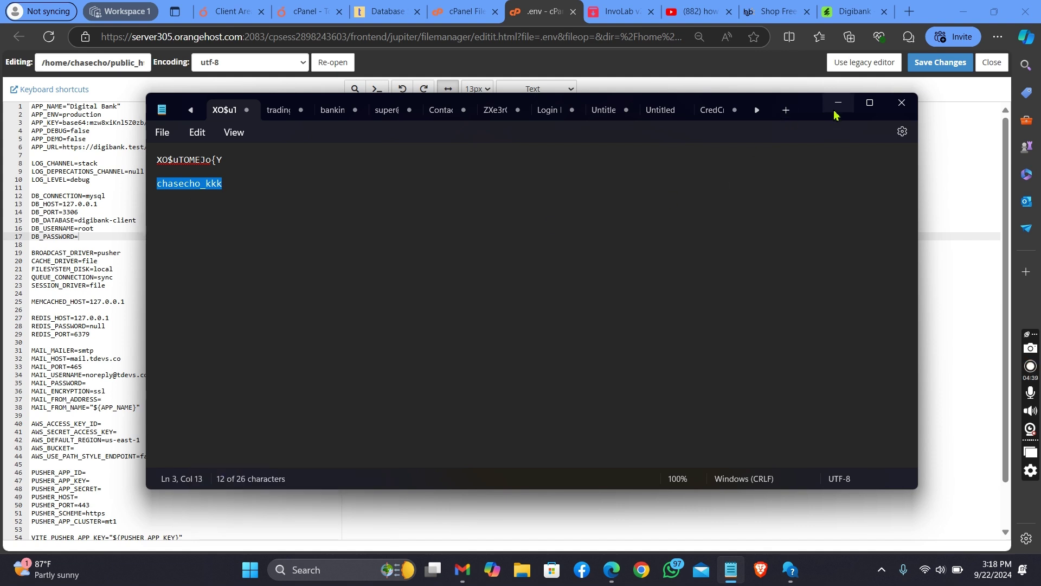
Step: Replace the DB_DATABASE value digibank-client with the pasted new database name
click(837, 106)
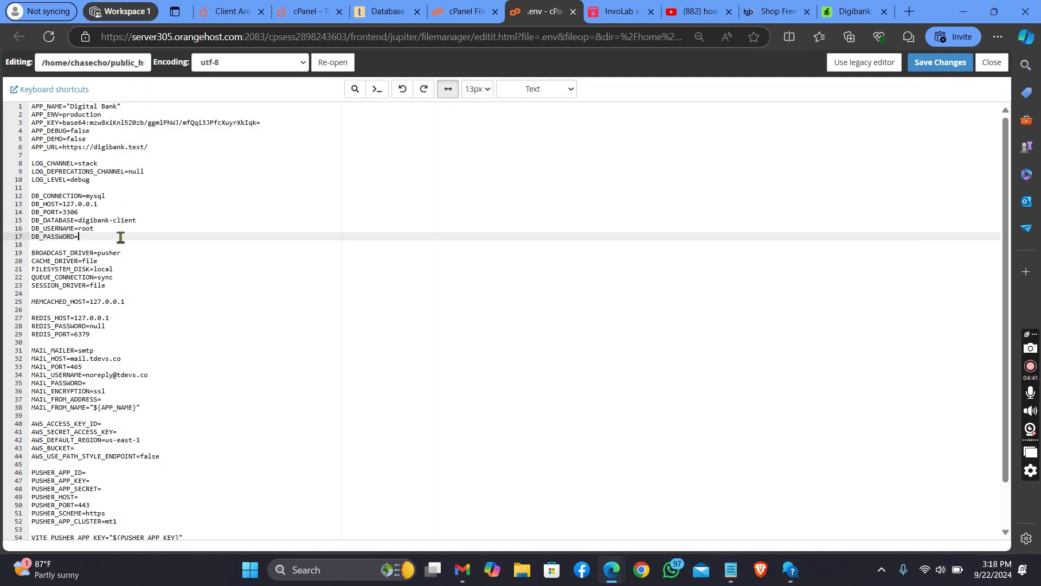
drag(79, 220, 142, 220)
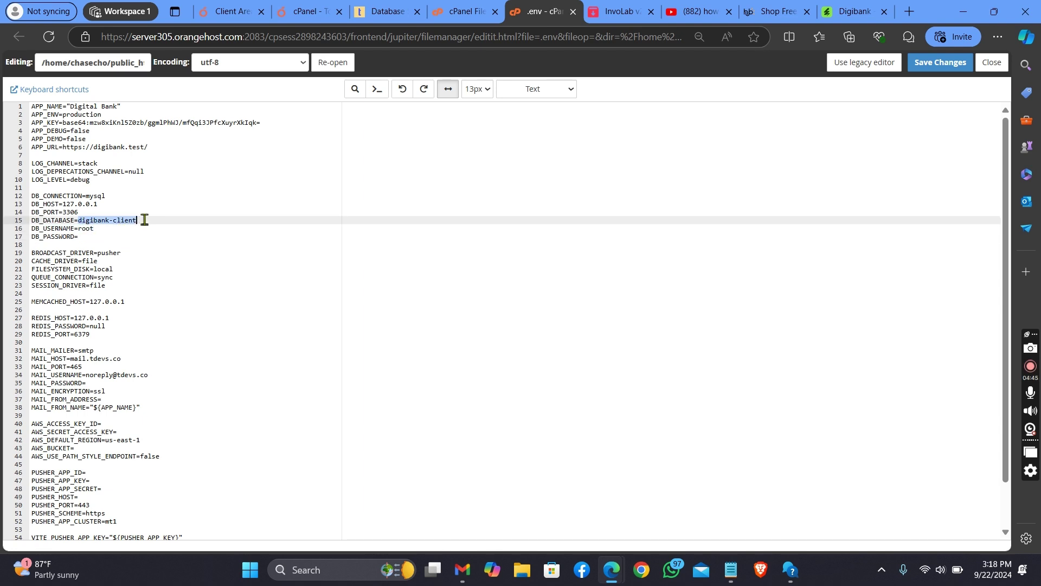
right_click(125, 218)
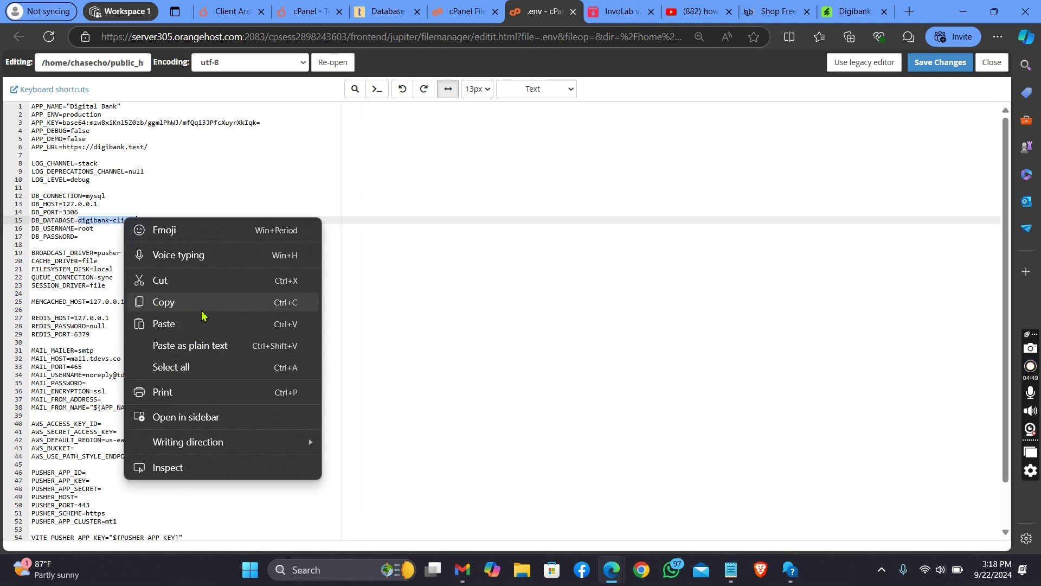
click(196, 335)
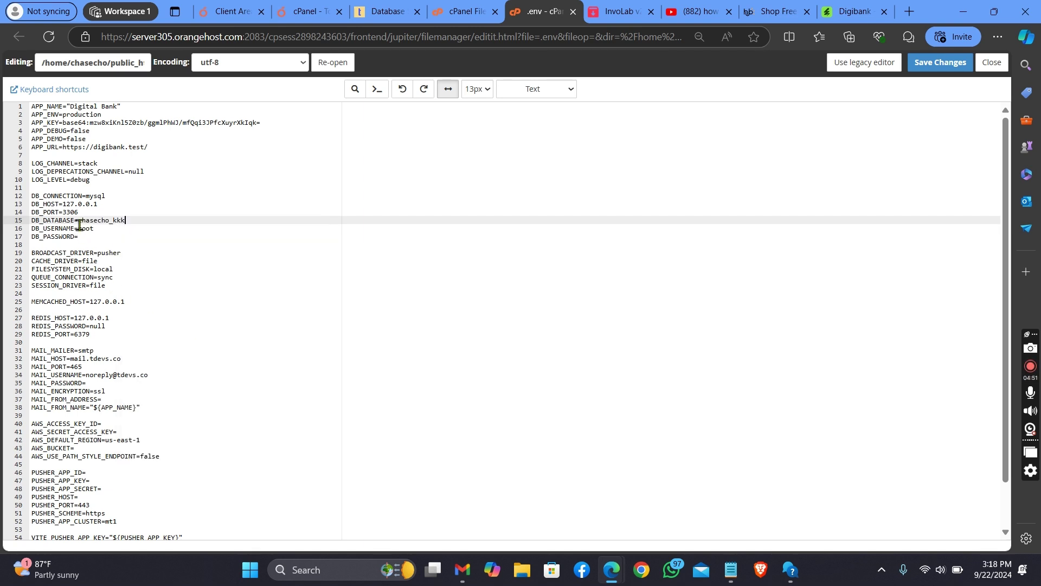
Step: Replace the DB_USERNAME value root with the pasted new database username
drag(80, 230, 93, 234)
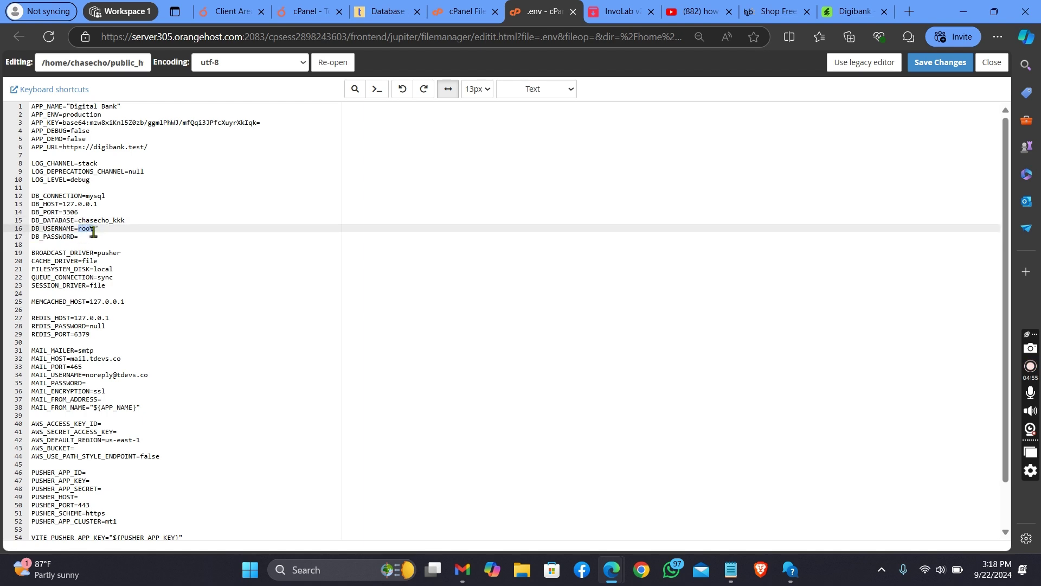
right_click(91, 228)
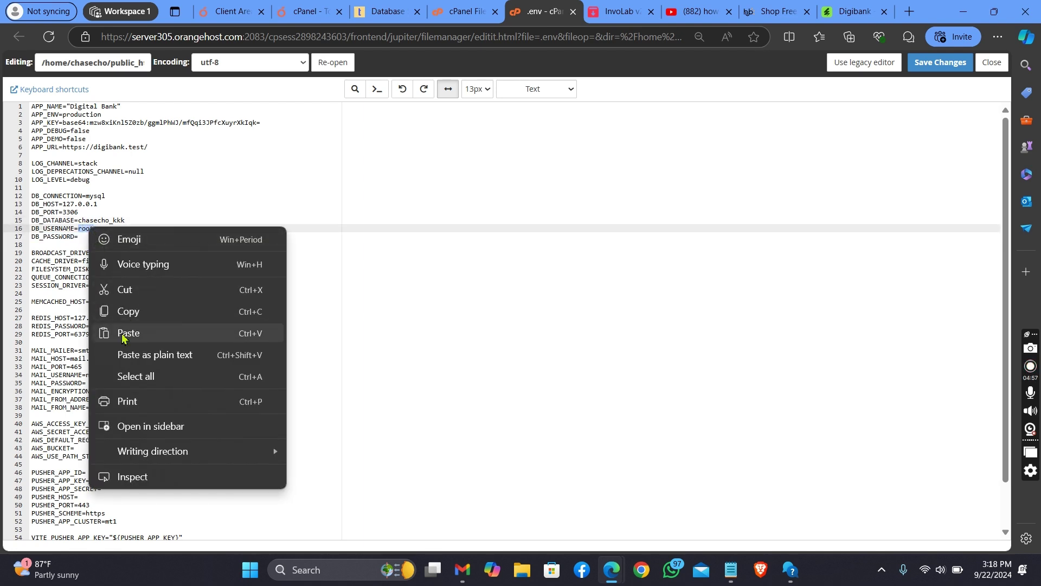
click(122, 332)
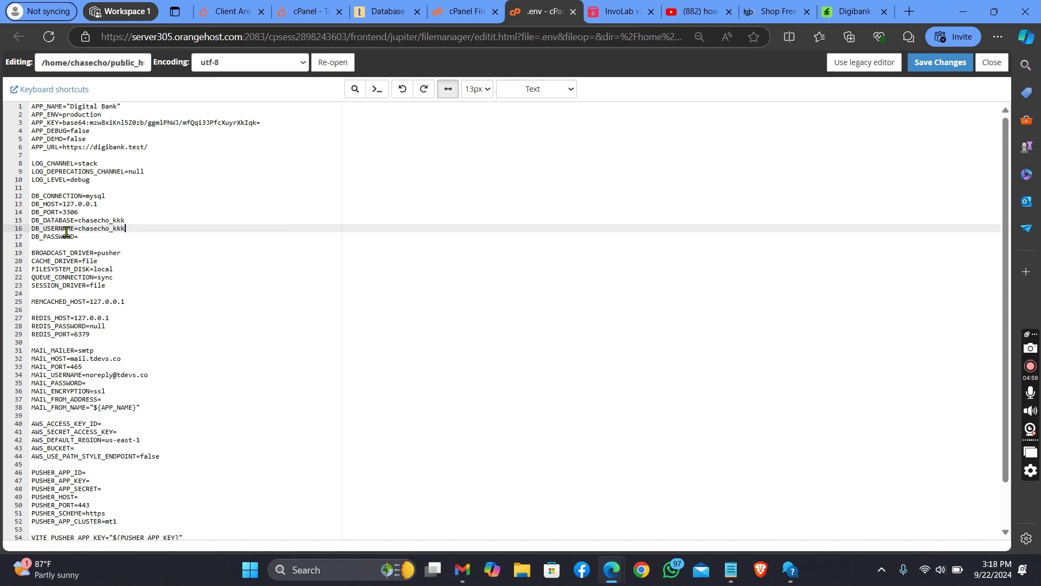
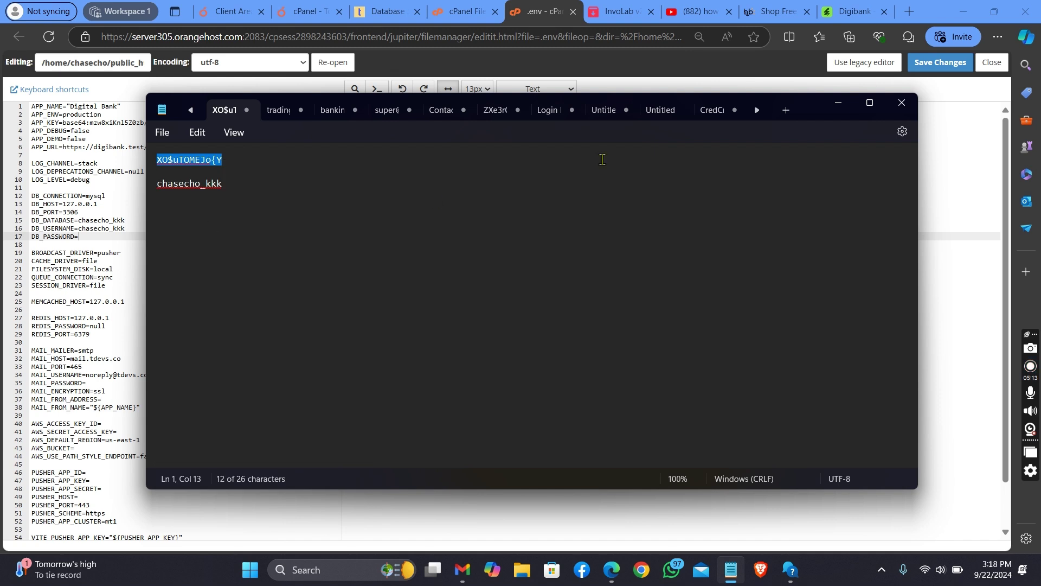
Step: Paste the database password after DB_PASSWORD= and select the APP_URL value on line 6
click(838, 102)
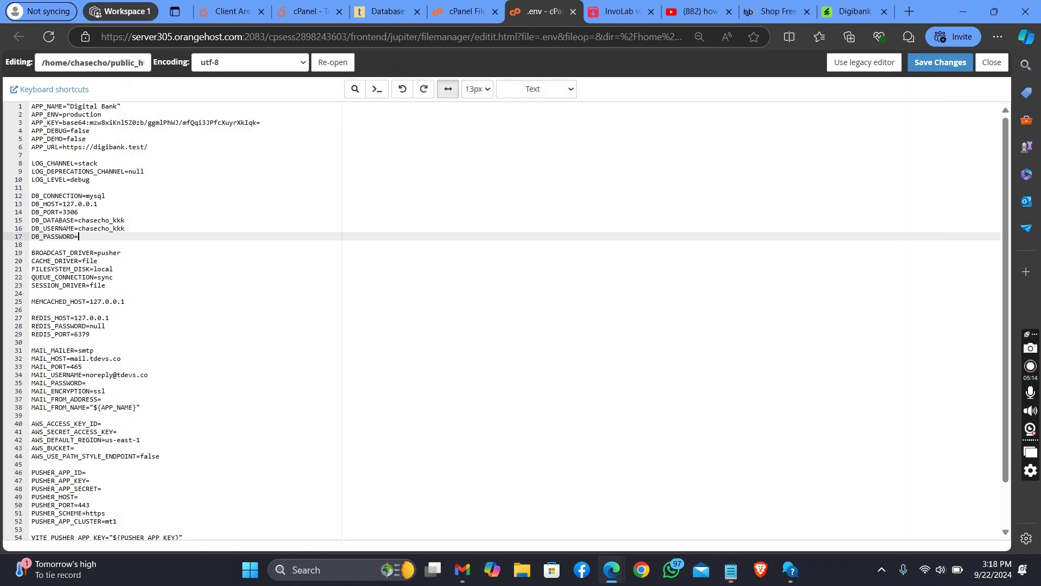
right_click(98, 239)
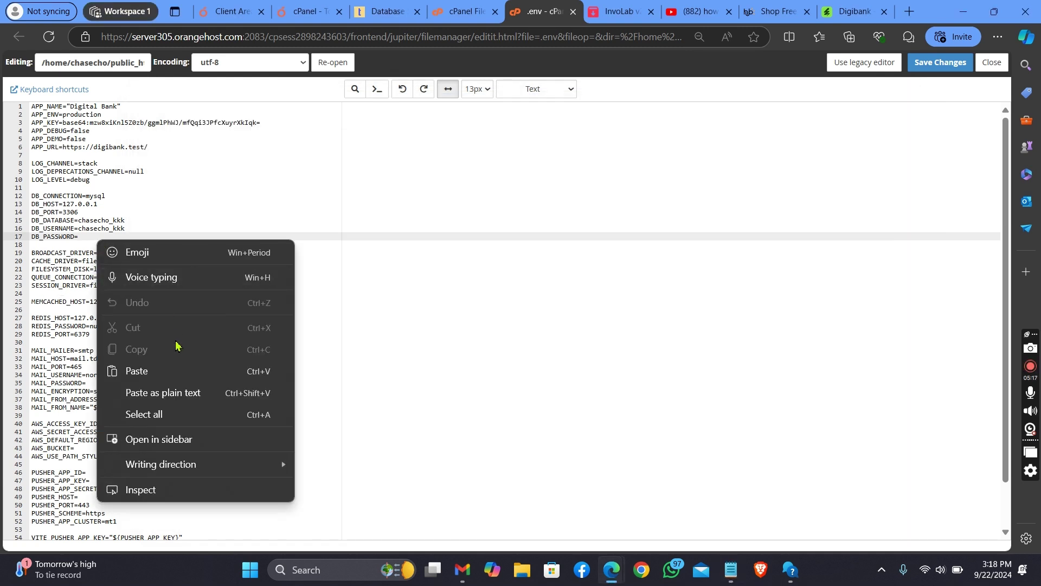
click(151, 370)
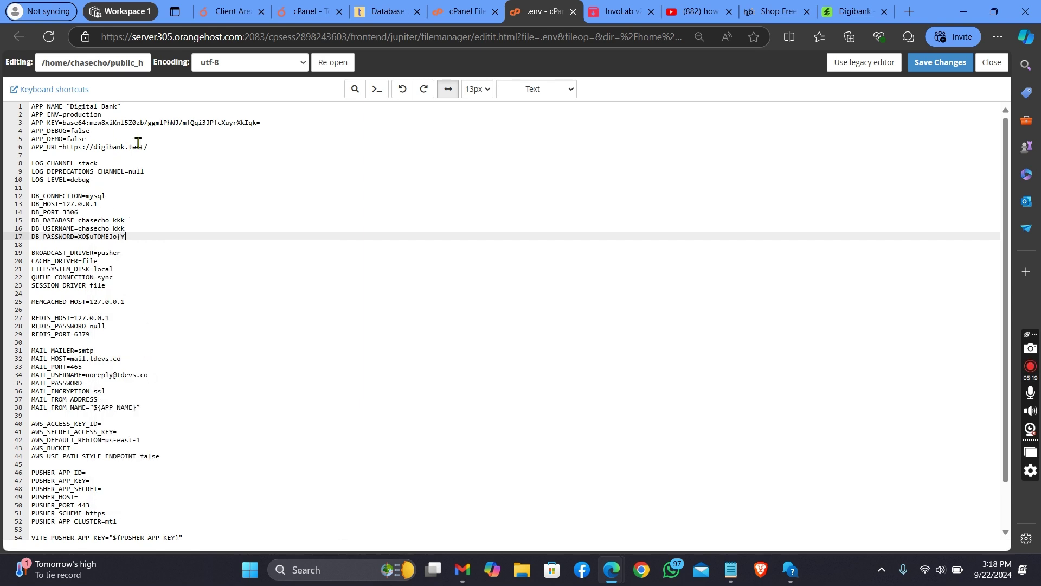
drag(156, 147, 63, 147)
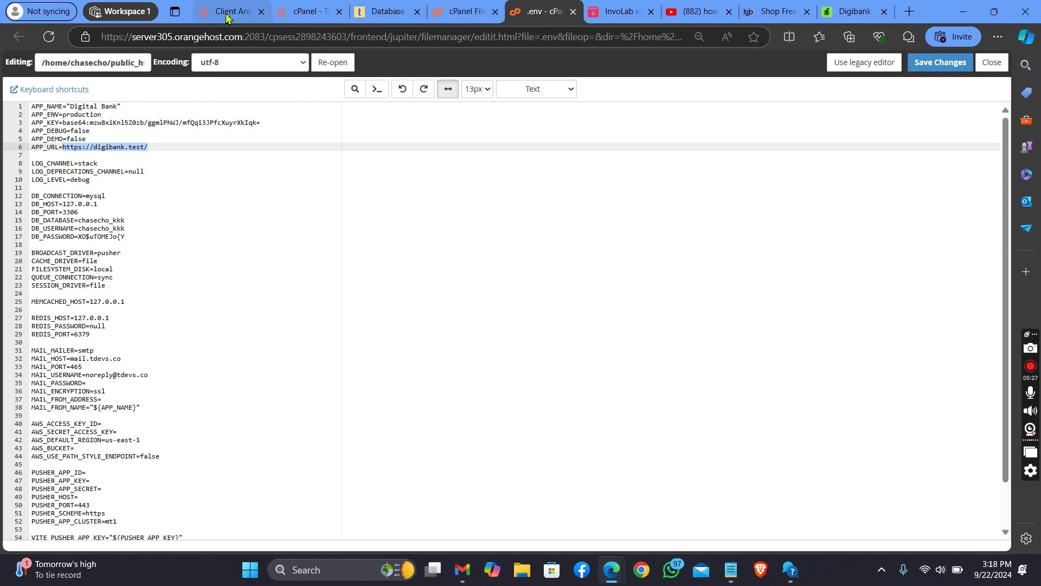
click(354, 13)
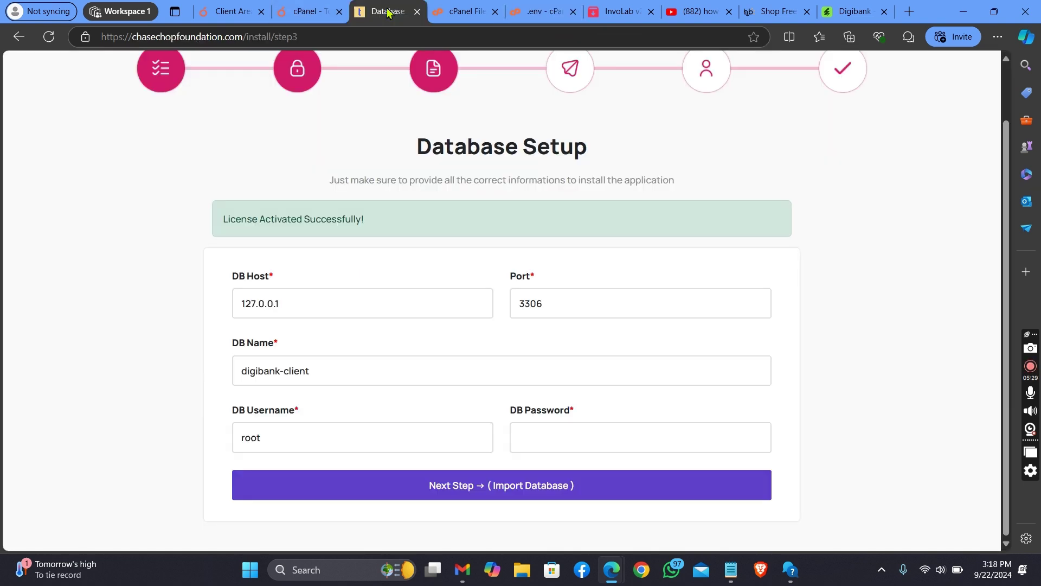
click(244, 38)
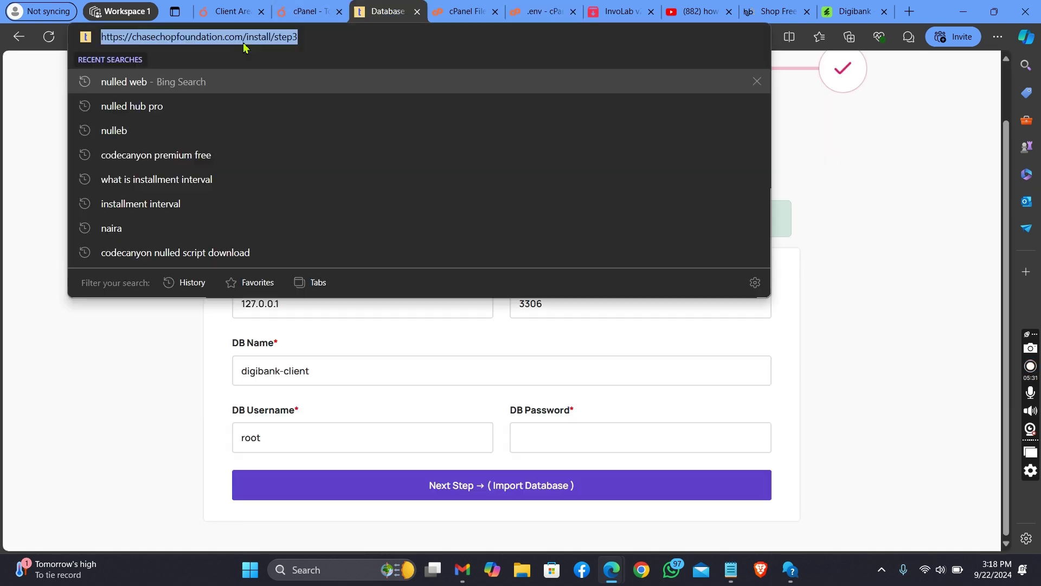
click(244, 38)
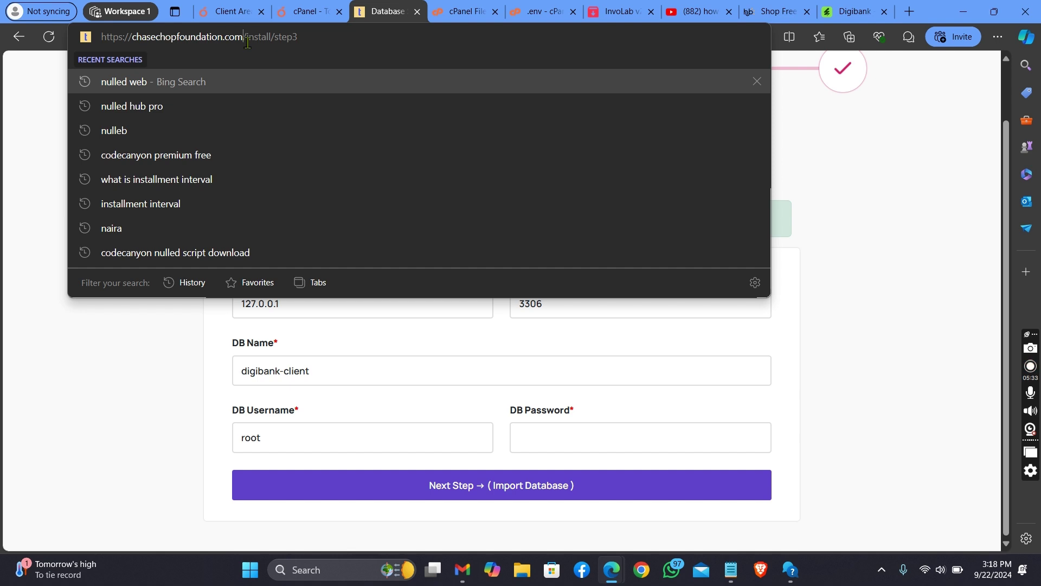
double_click(247, 38)
drag(247, 38, 133, 38)
click(244, 38)
double_click(248, 38)
drag(248, 38, 225, 38)
click(244, 37)
drag(247, 38, 84, 28)
right_click(132, 42)
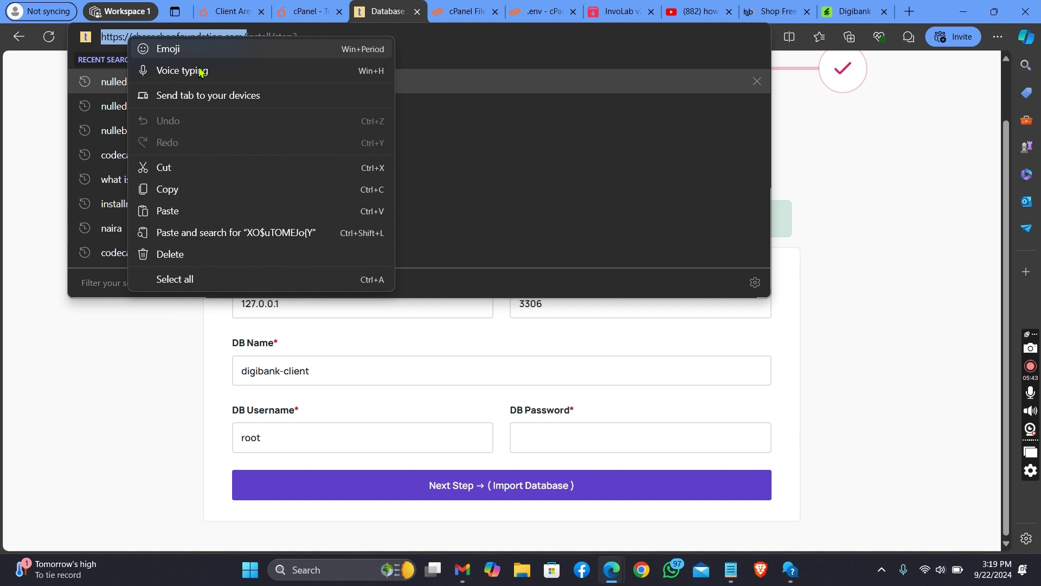
click(206, 189)
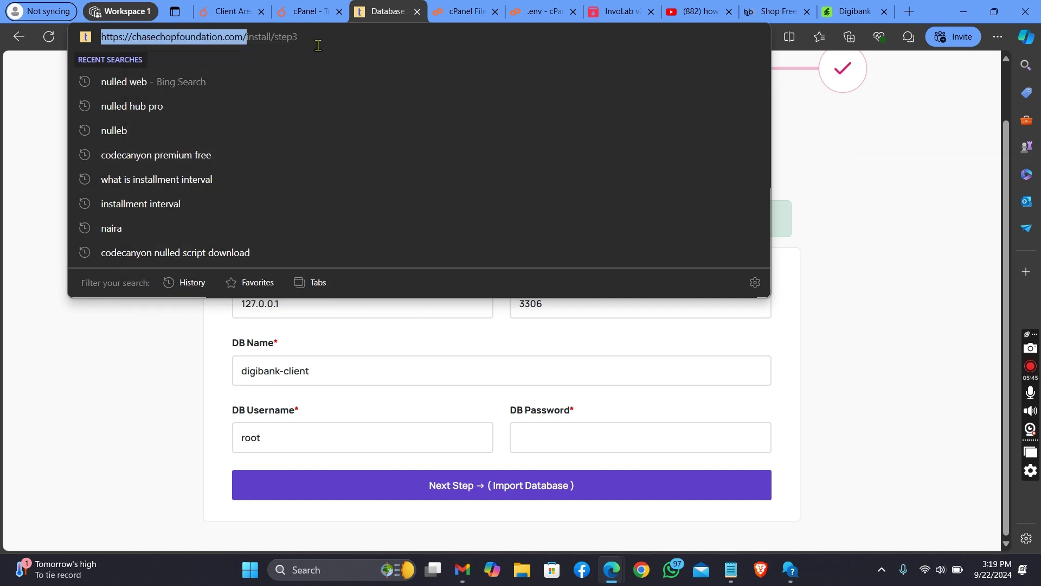
click(512, 16)
right_click(141, 149)
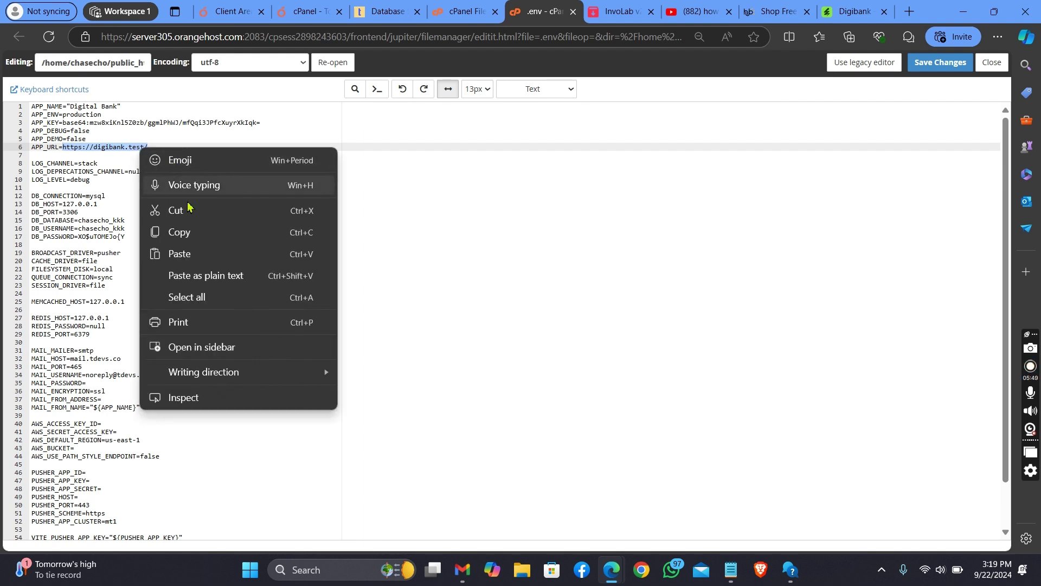
click(201, 248)
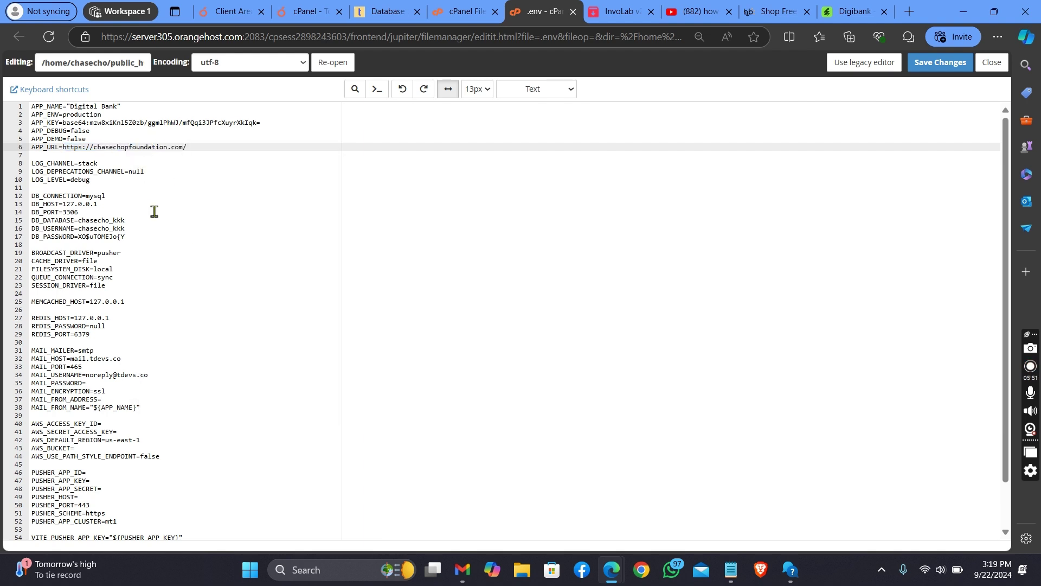
Step: Change DB_HOST to localhost, save the .env again after the HTTP error, and close the editor
click(100, 205)
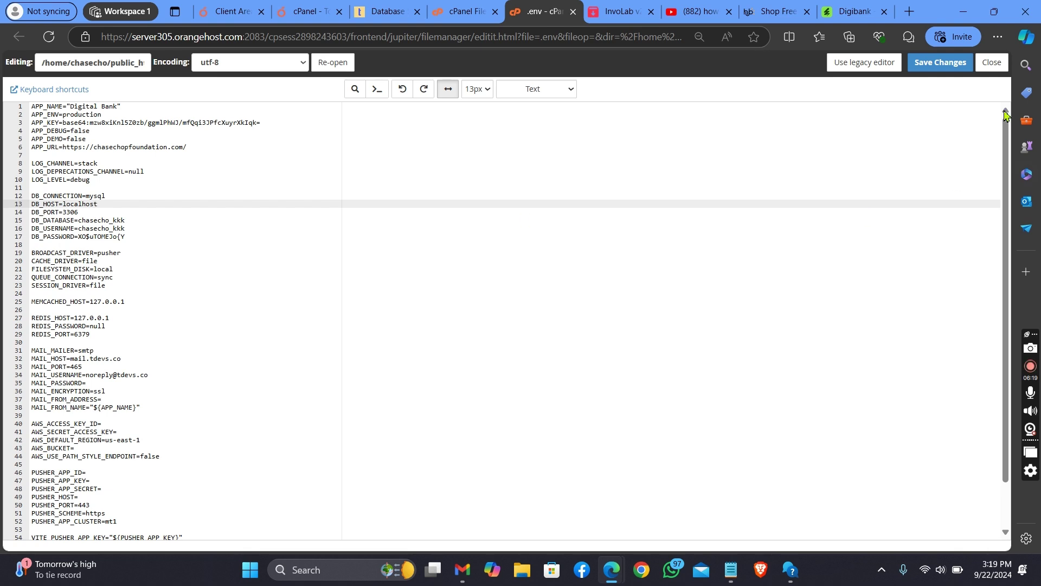
click(944, 69)
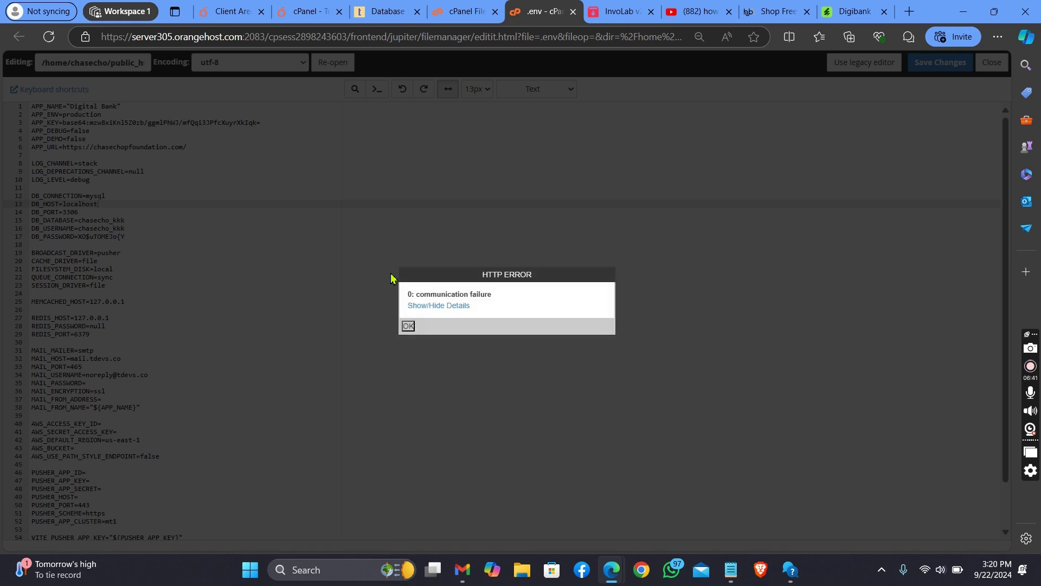
click(408, 326)
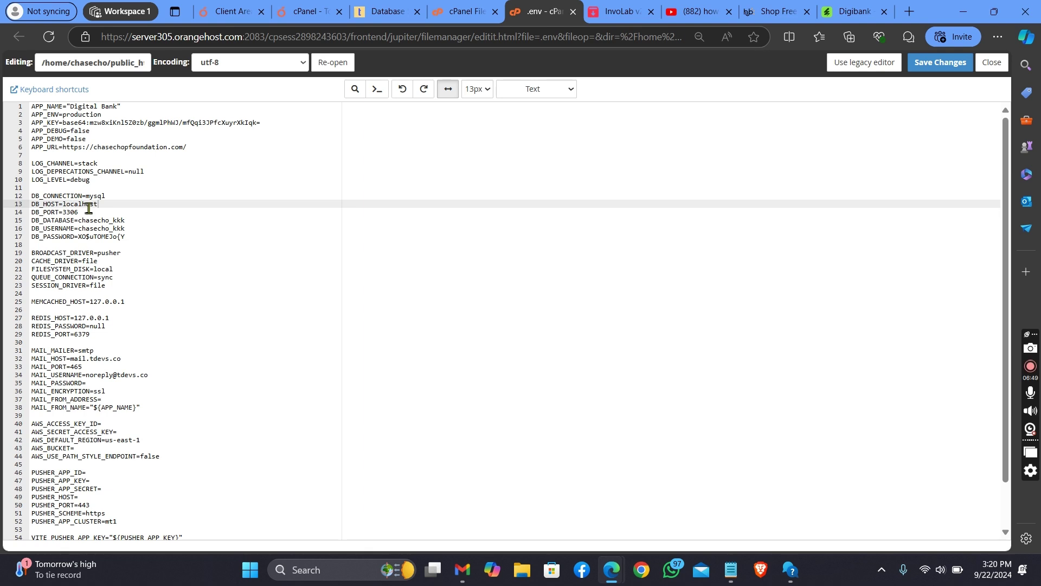
click(948, 64)
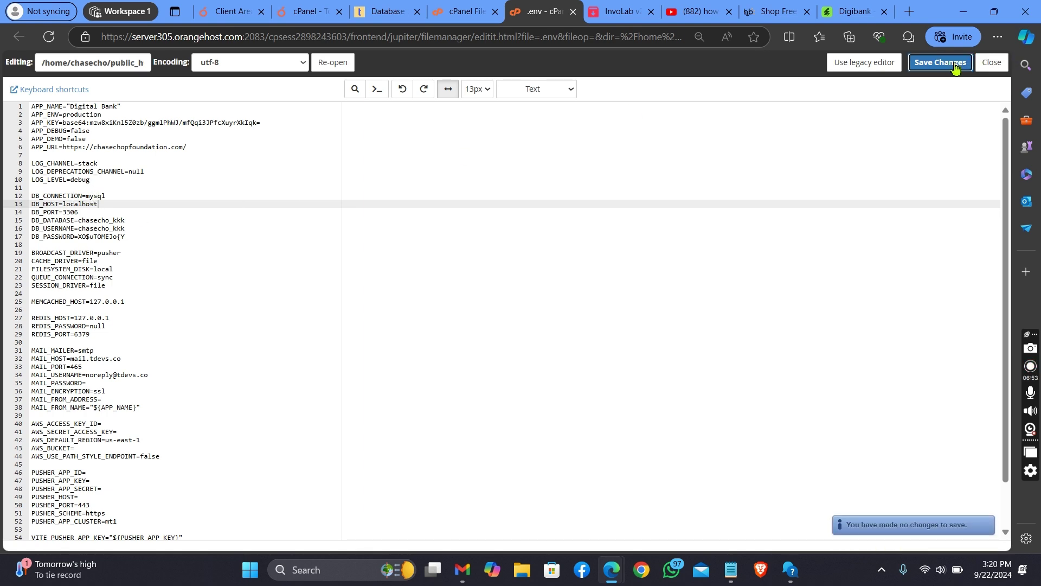
click(994, 64)
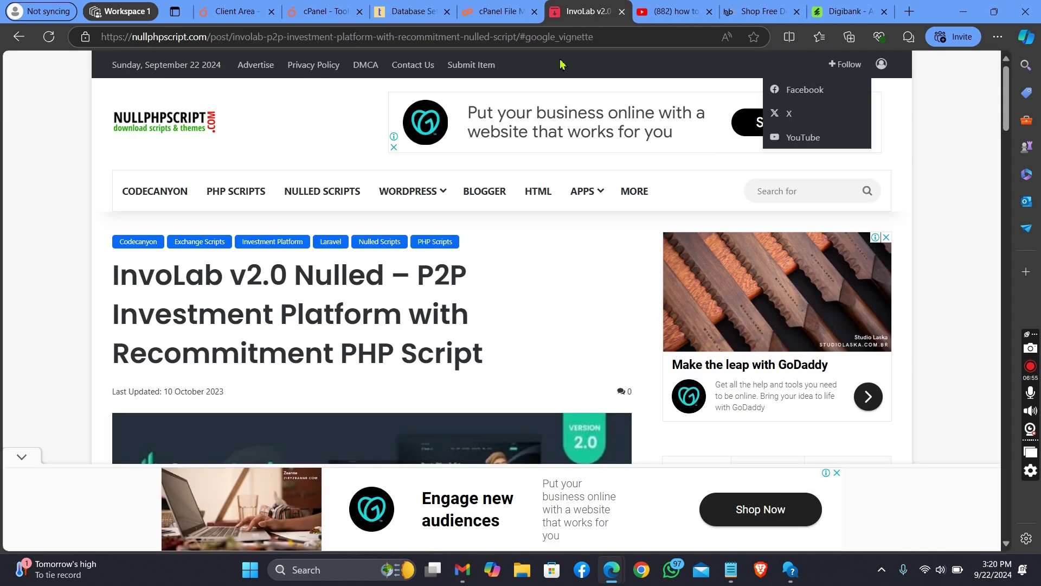
Step: Choose Edit on the .env file in the public_html listing to reach the encoding dialog
click(314, 11)
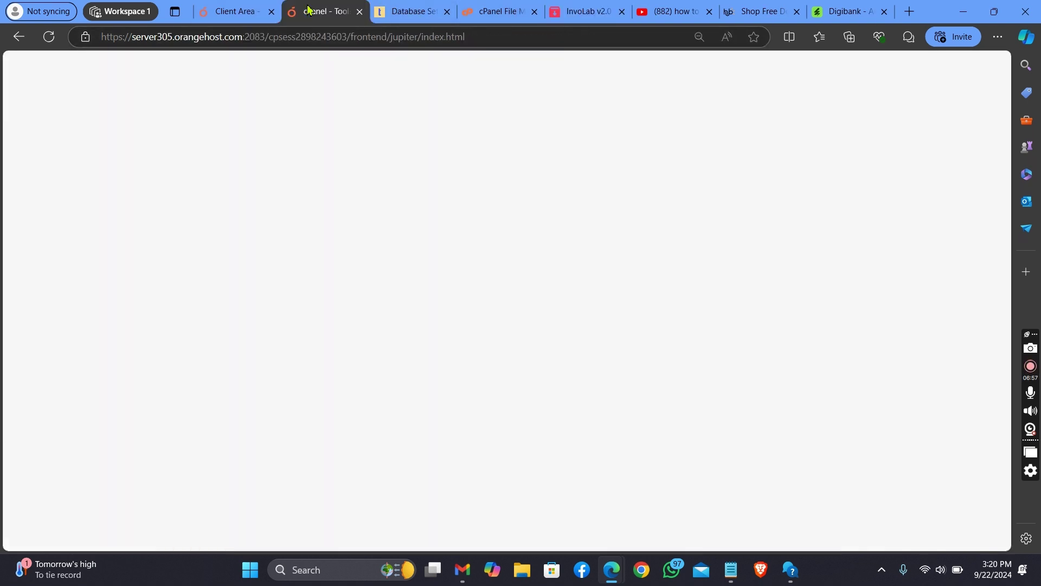
click(494, 11)
right_click(245, 350)
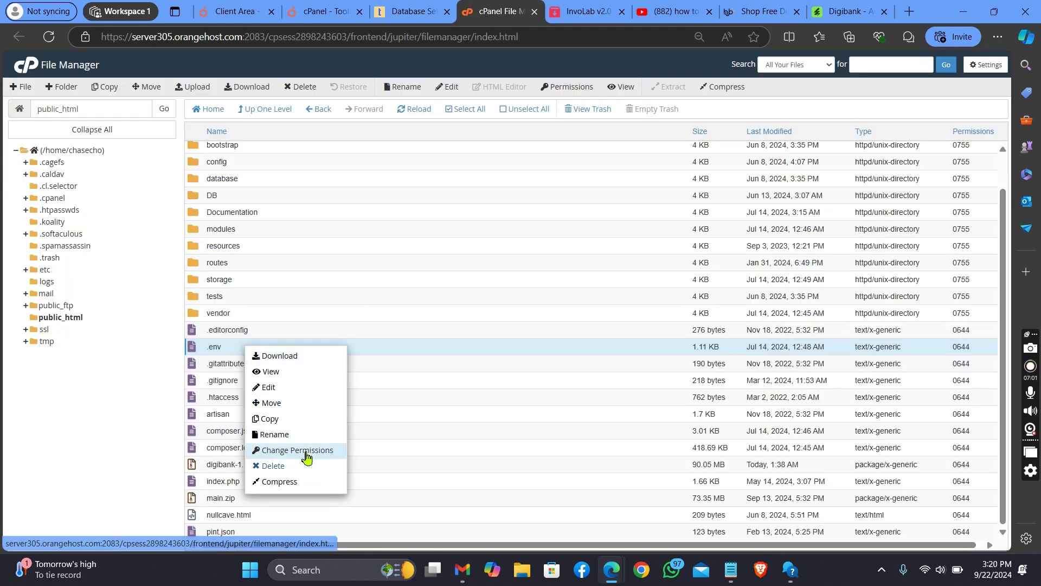
click(302, 392)
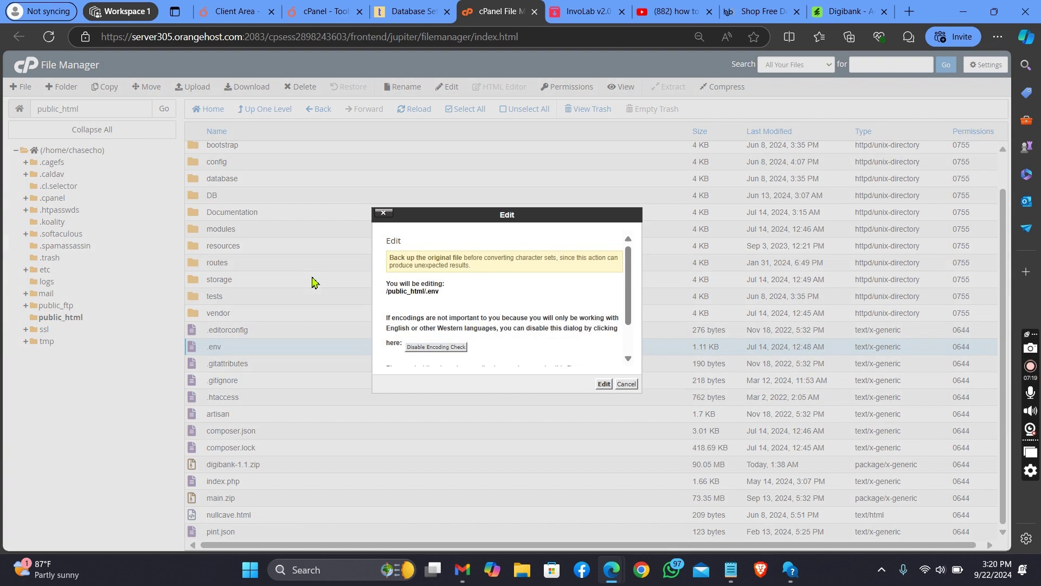
Step: Open .env in the editor and place the cursor on the DB_PASSWORD line
click(604, 384)
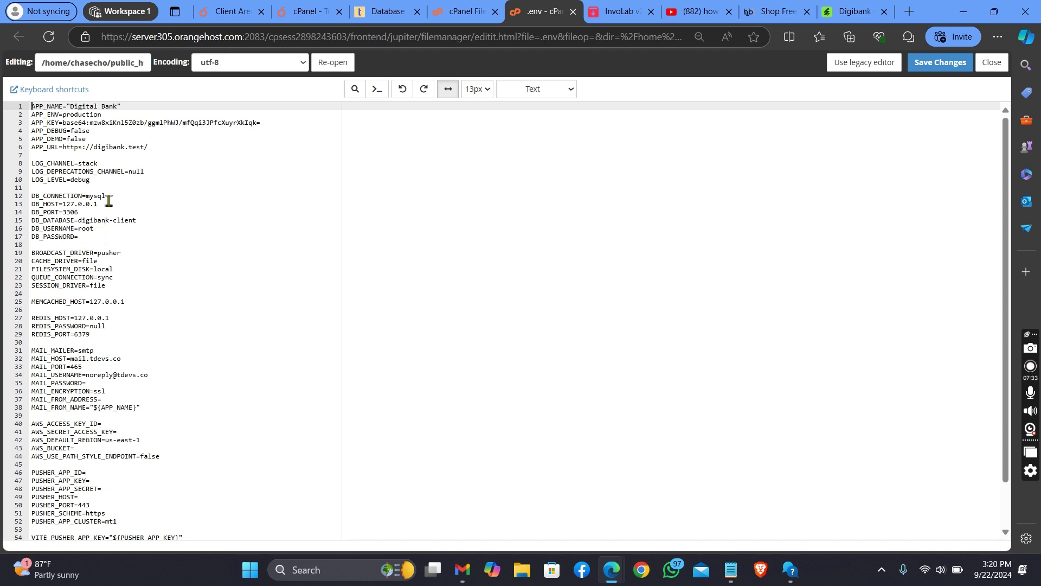
click(93, 240)
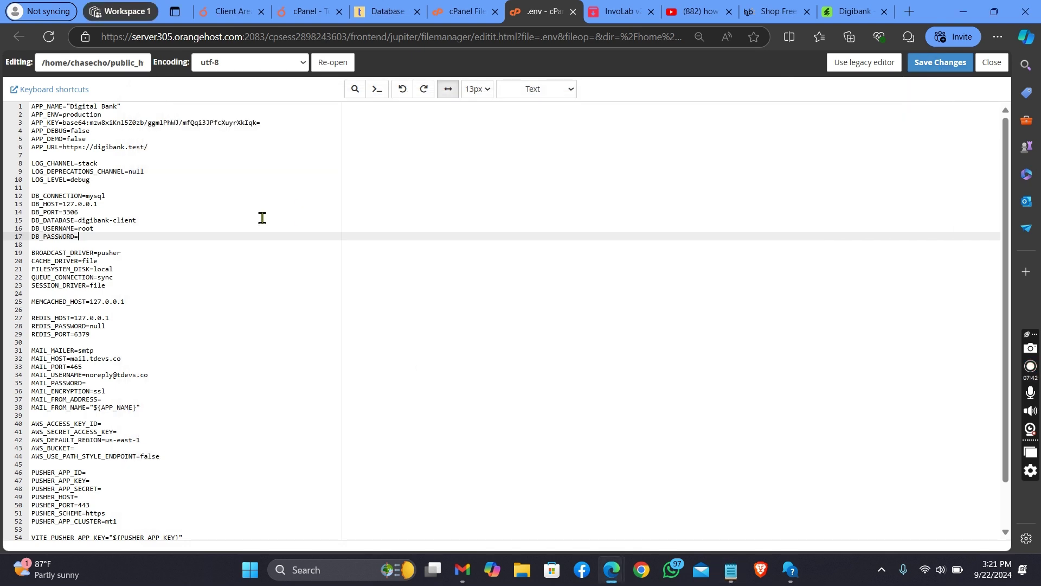
Step: Paste the copied database password after DB_PASSWORD= and select the old 'root' username on line 16
right_click(144, 239)
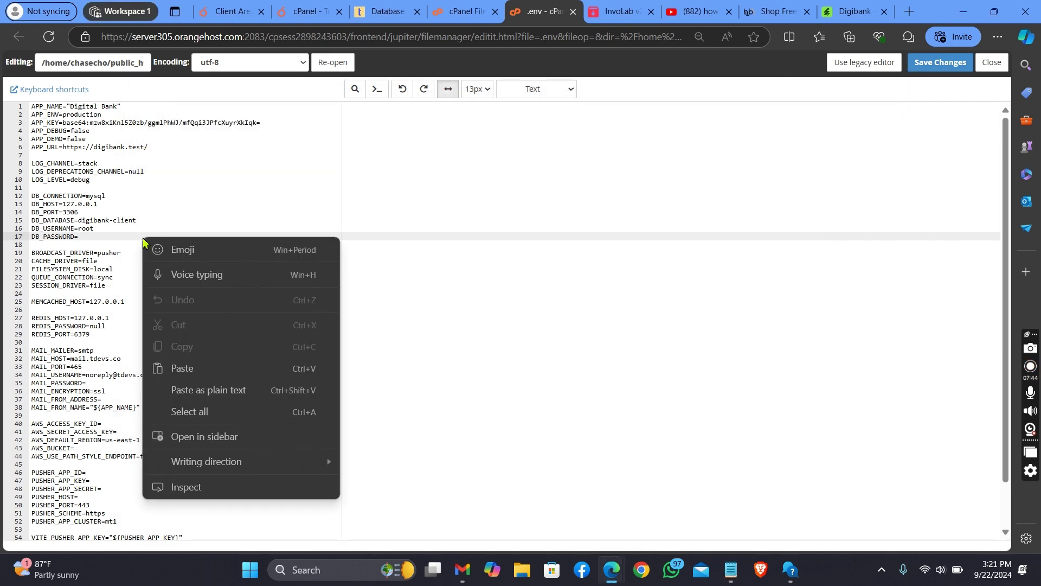
click(199, 374)
click(104, 228)
drag(102, 229, 77, 229)
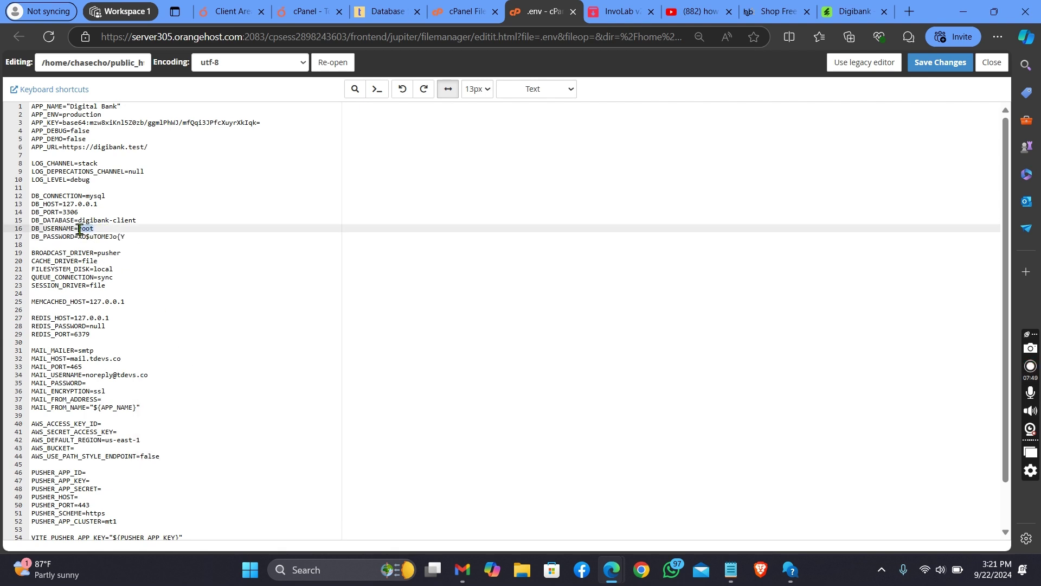
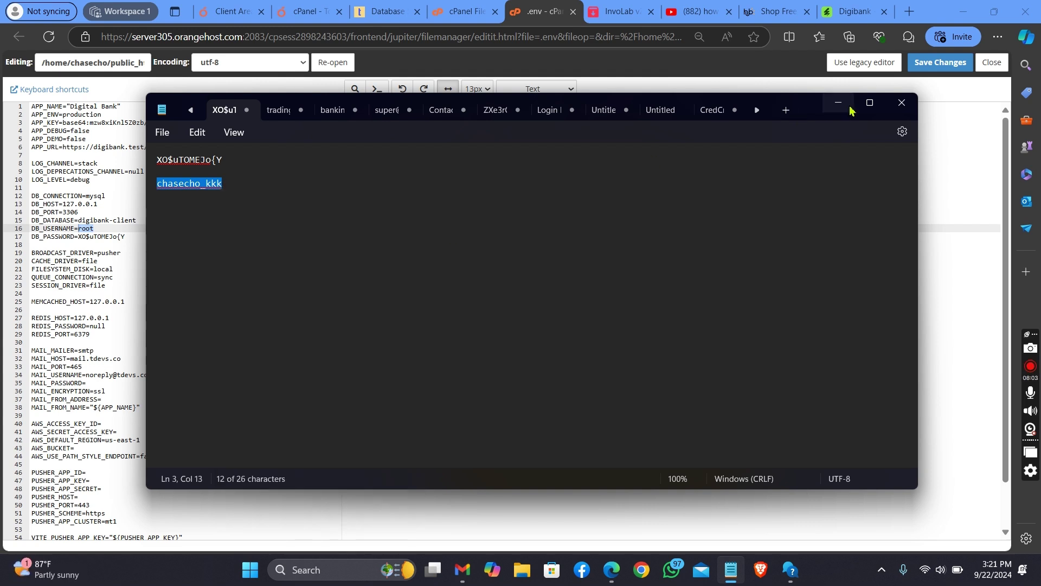
Step: Paste the new database credentials over the old 'root' username and the digibank-client database name
click(839, 102)
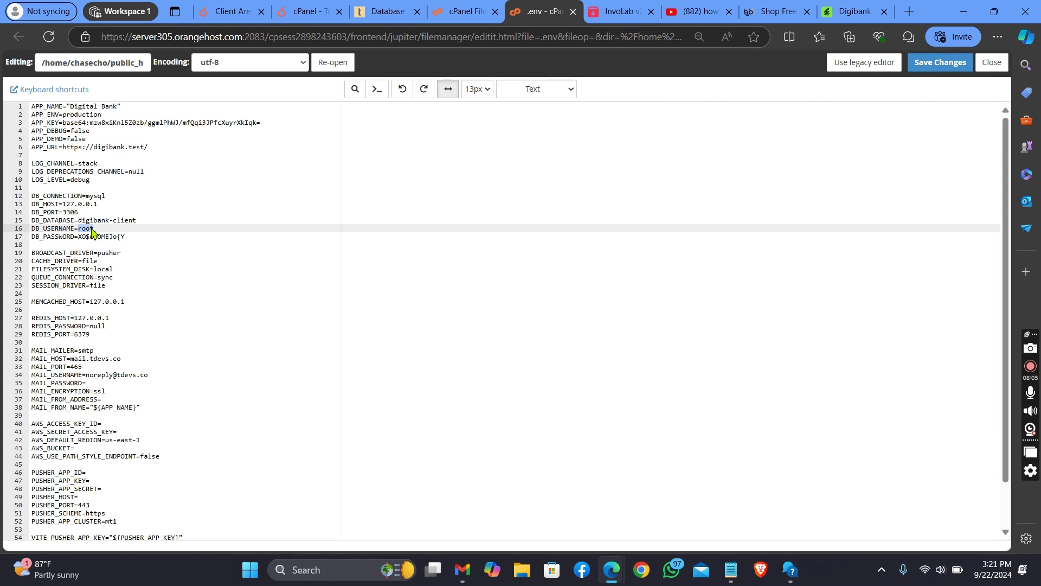
right_click(91, 228)
click(131, 333)
drag(143, 223, 81, 218)
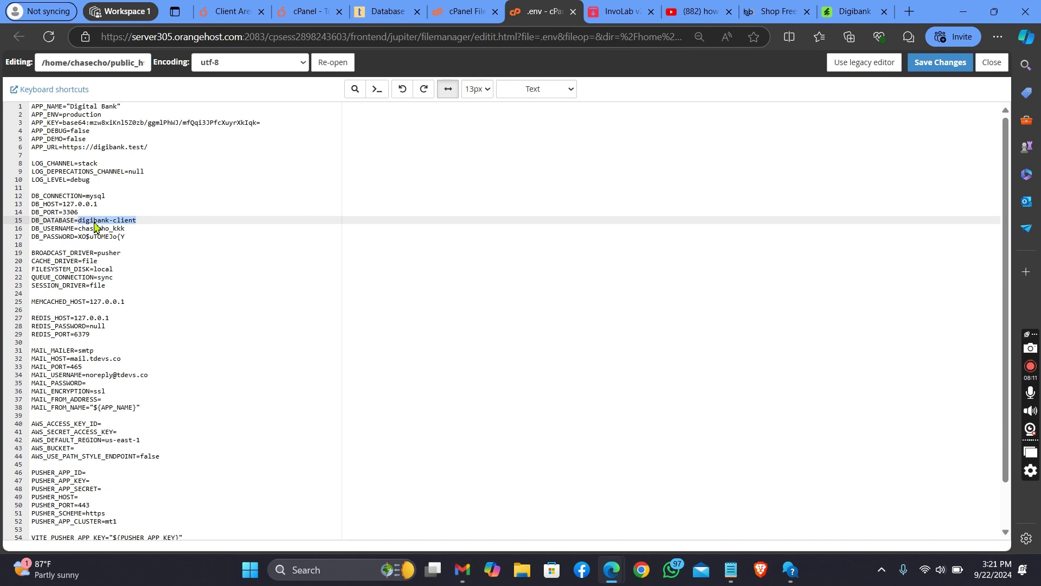
right_click(101, 222)
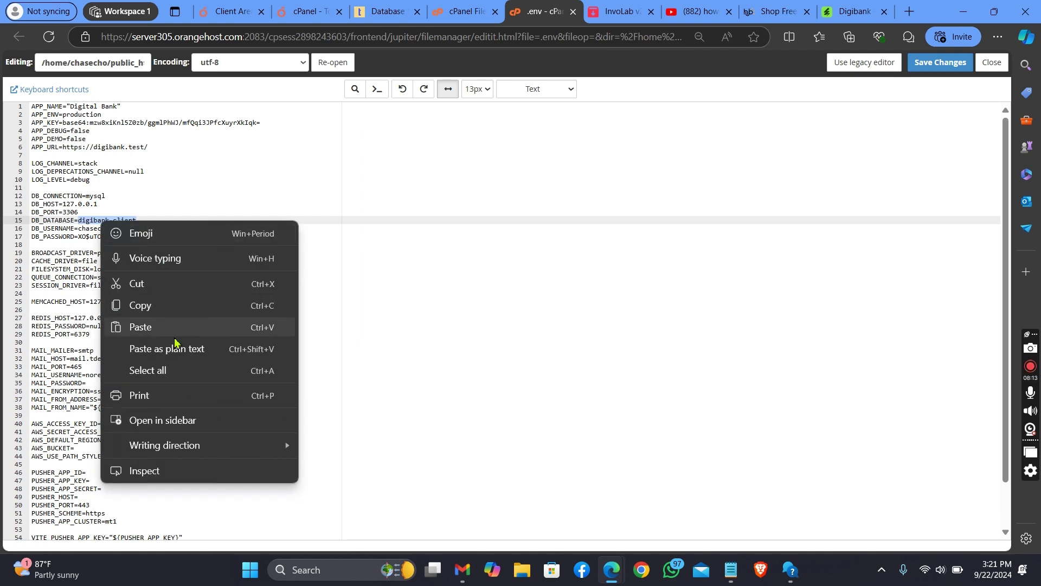
click(174, 337)
Step: Replace the DB_HOST value 127.0.0.1 with localhost
drag(99, 206, 73, 205)
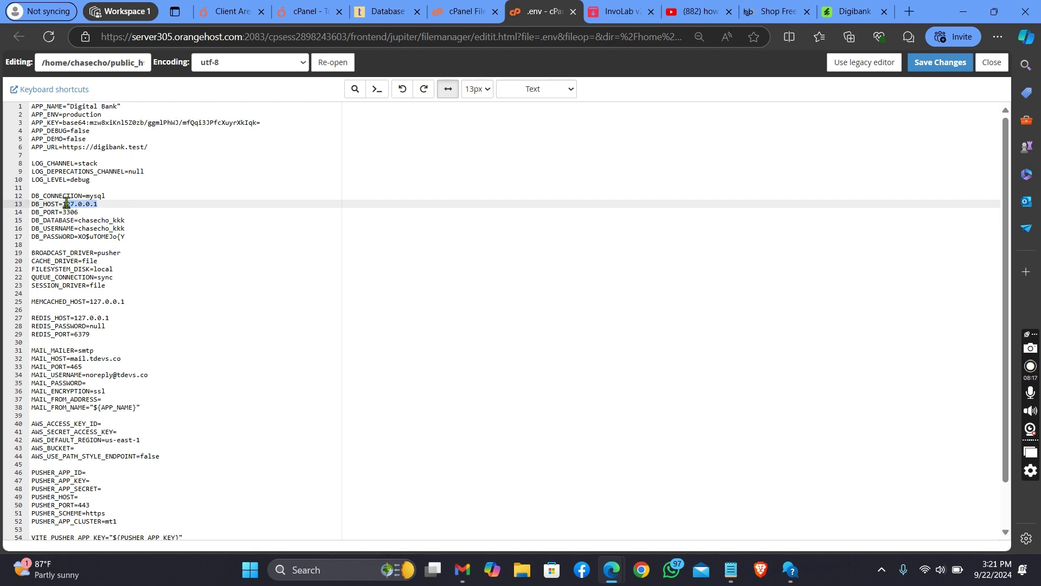
key(BackSpace)
click(378, 10)
right_click(216, 46)
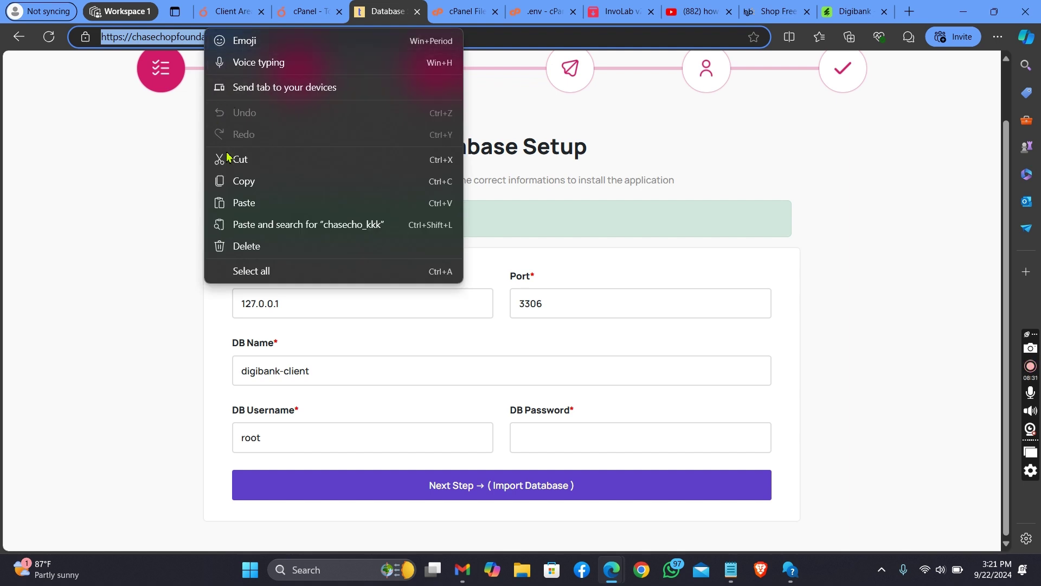
click(252, 181)
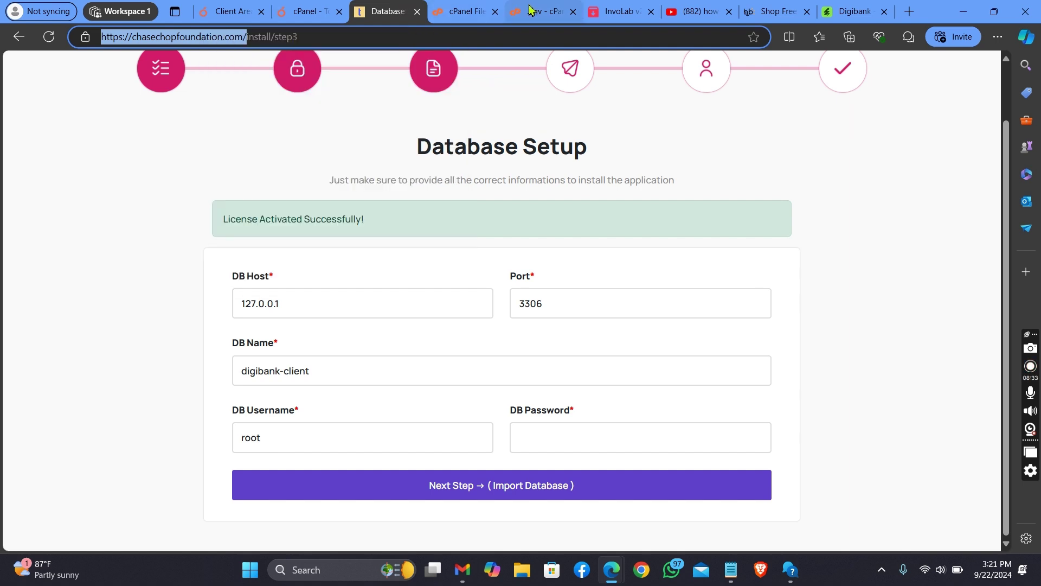
click(521, 7)
drag(155, 148, 67, 147)
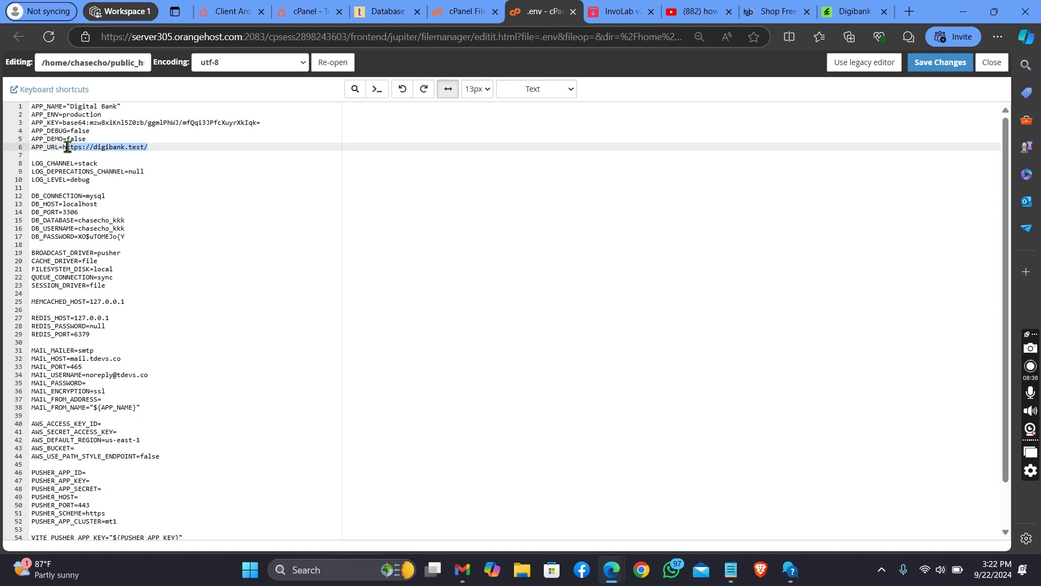
right_click(99, 148)
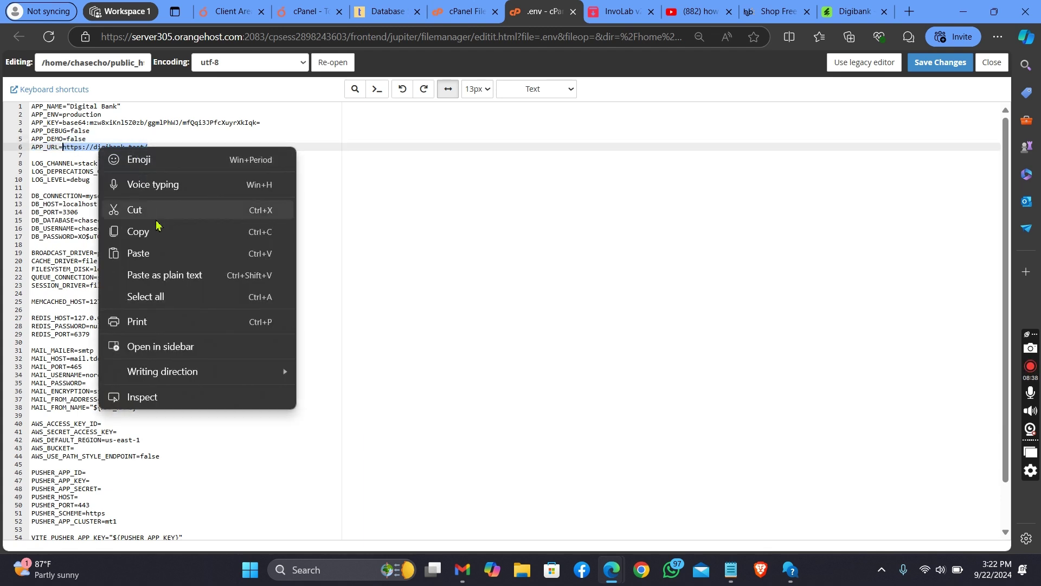
click(150, 252)
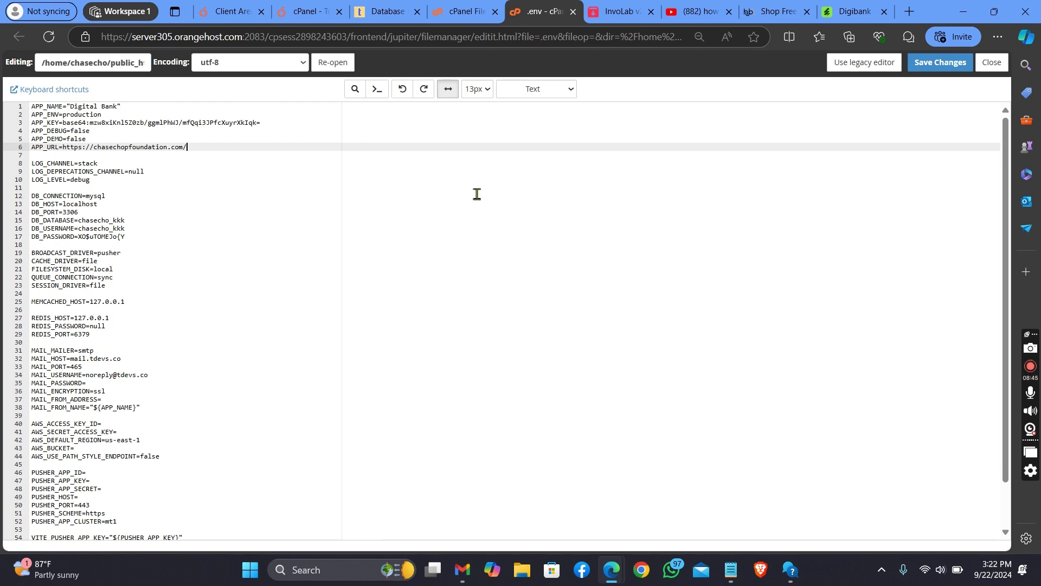
click(954, 68)
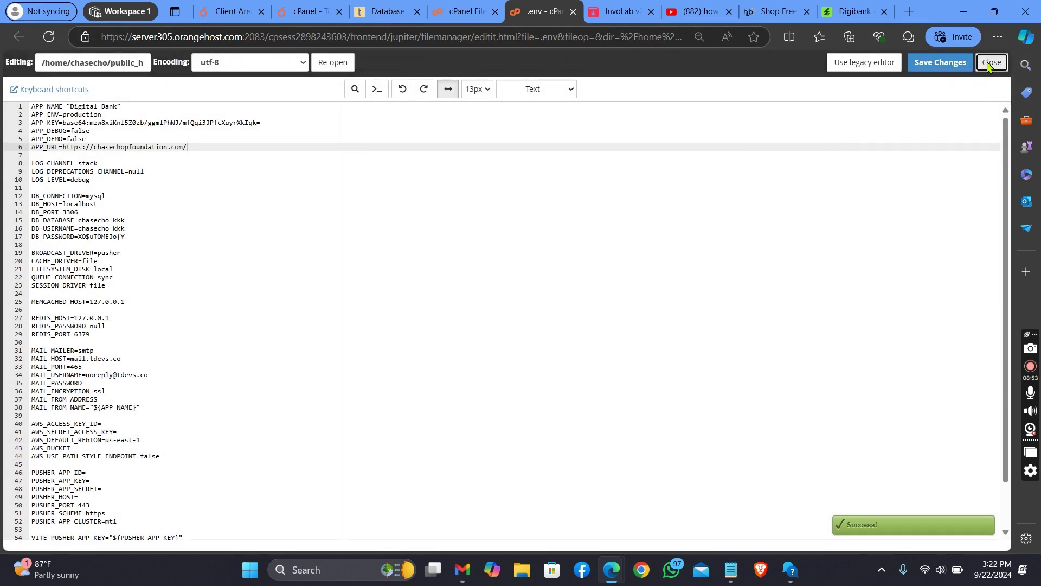
click(991, 64)
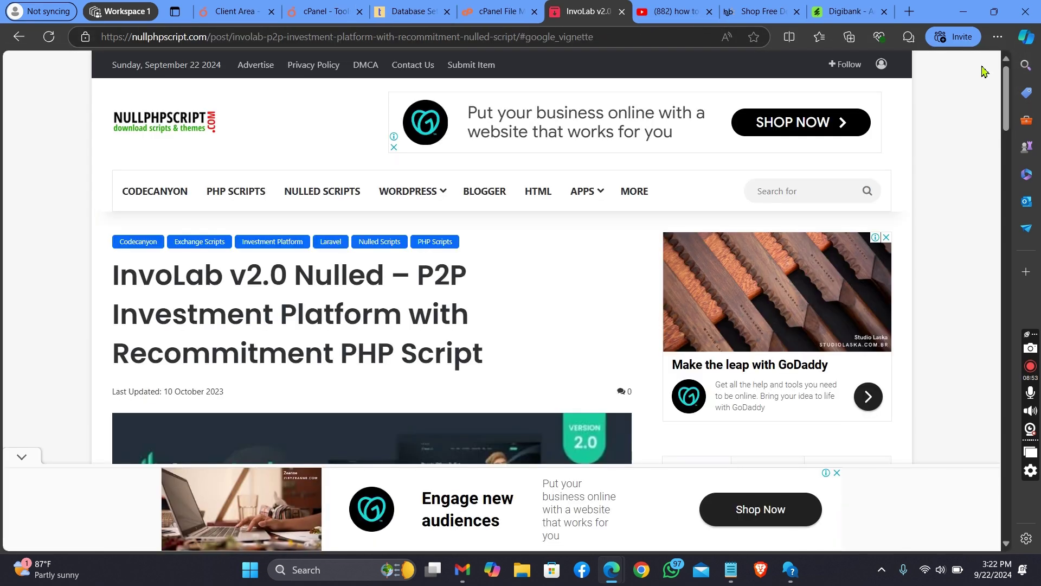
Step: Change the installer's DB Host to localhost and clear the existing DB Name value
click(387, 9)
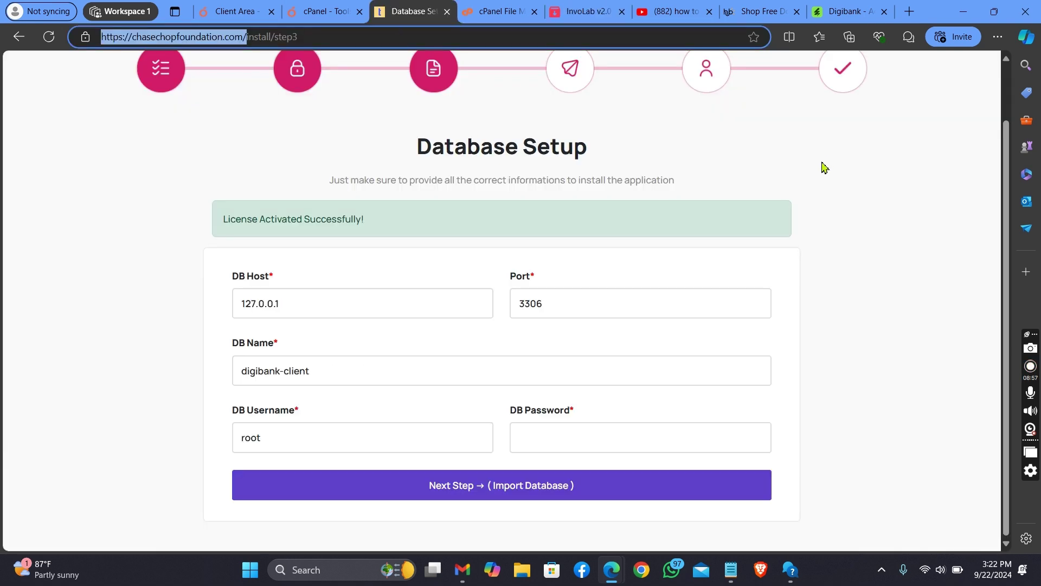
click(352, 302)
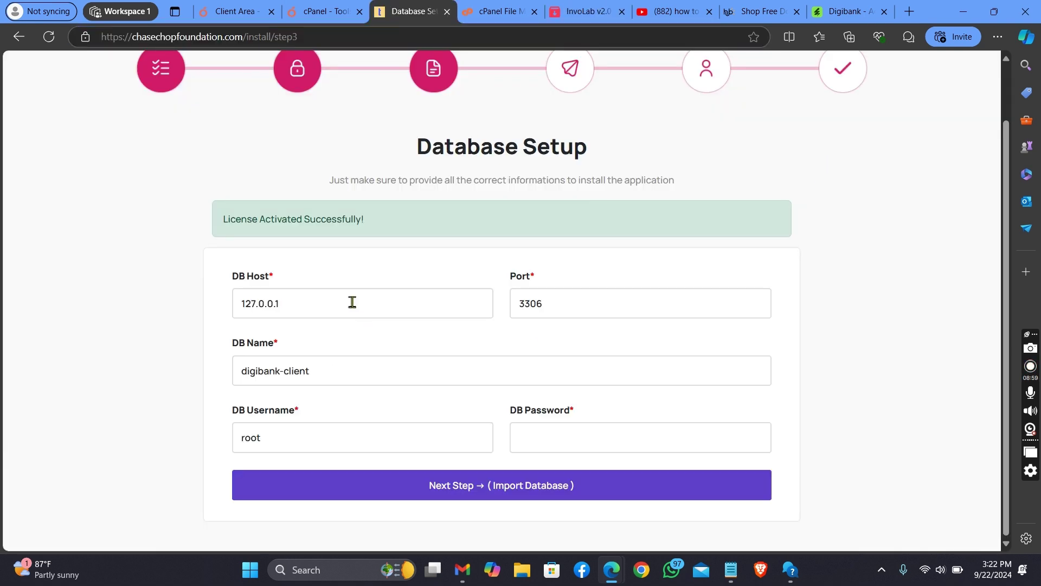
key(BackSpace)
key(BackSpace)
key(BackSpace)
key(BackSpace)
key(BackSpace)
key(BackSpace)
drag(317, 373, 226, 373)
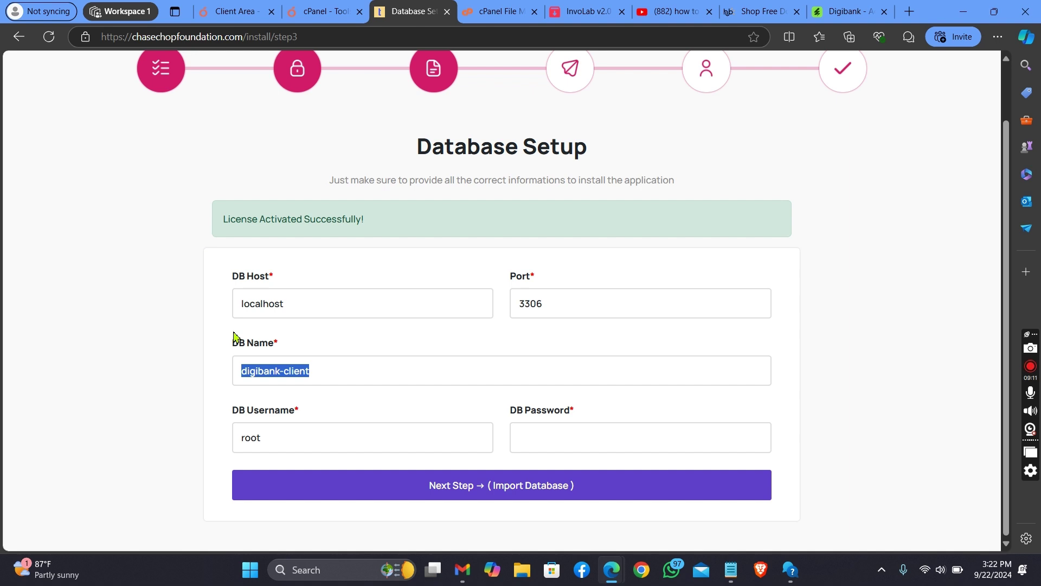
key(BackSpace)
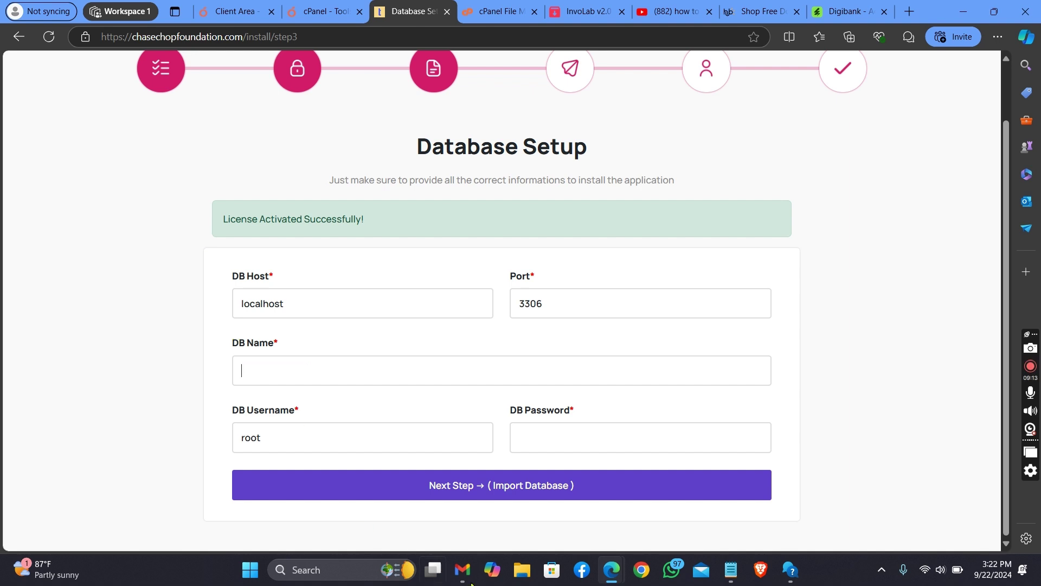
click(729, 578)
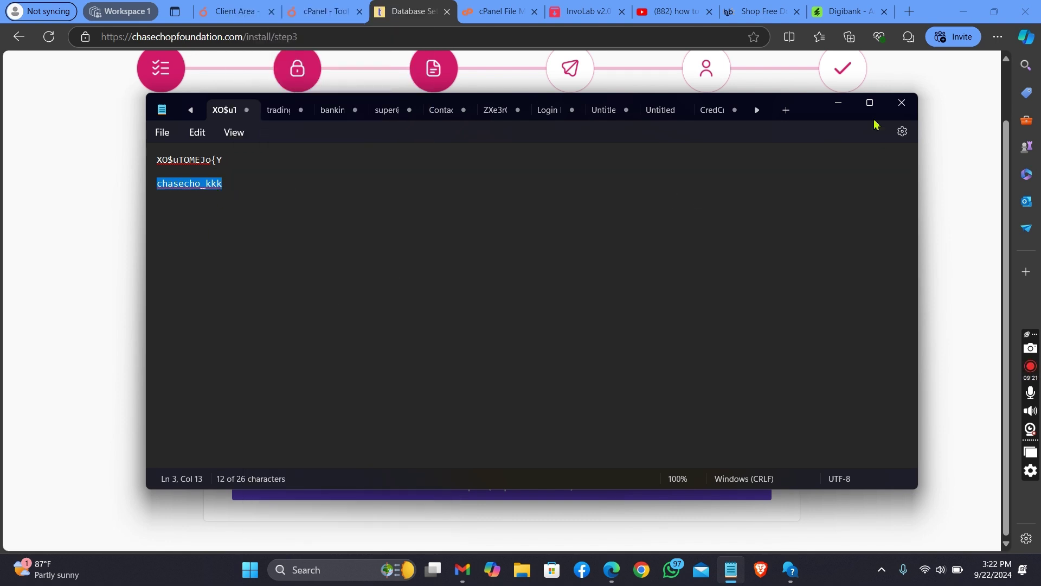
Step: Paste chasecho_kkk into both the DB Name and DB Username fields
click(839, 103)
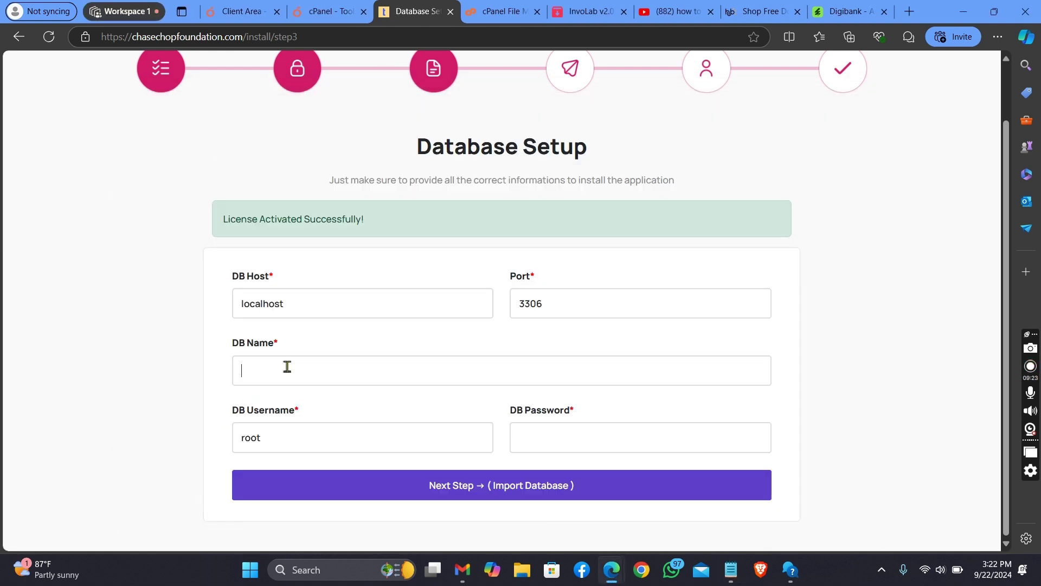
right_click(287, 367)
click(396, 233)
right_click(331, 461)
right_click(318, 440)
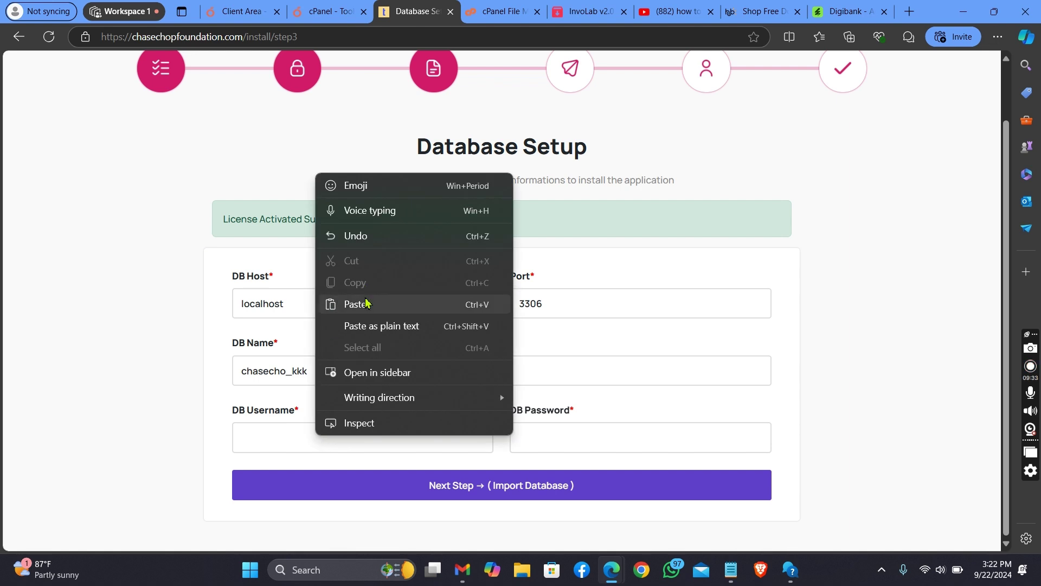
click(366, 303)
Step: Focus the DB Password field and bring Notepad back up to copy the password
click(560, 437)
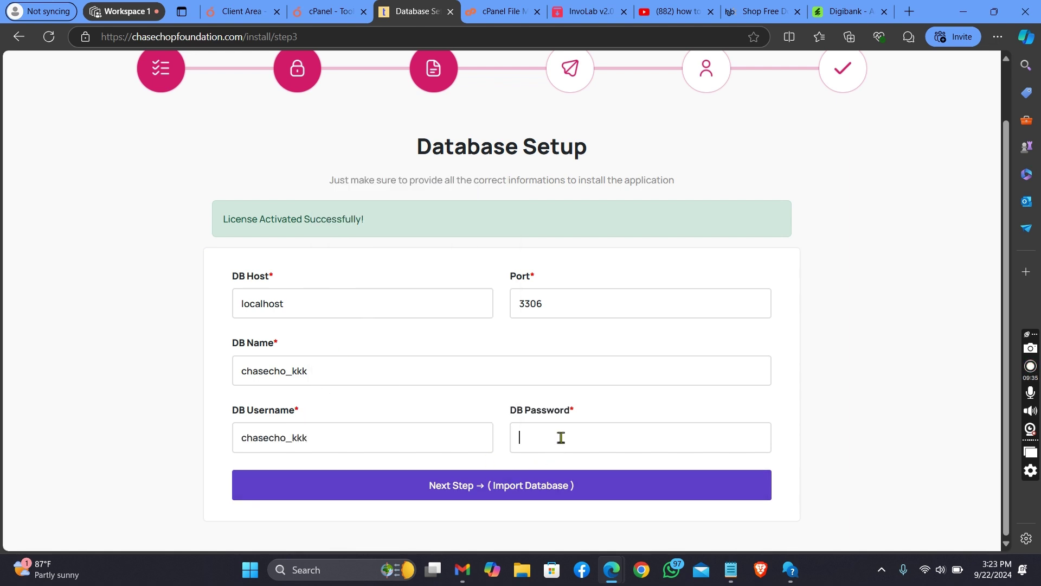
mouse_move(731, 569)
click(710, 515)
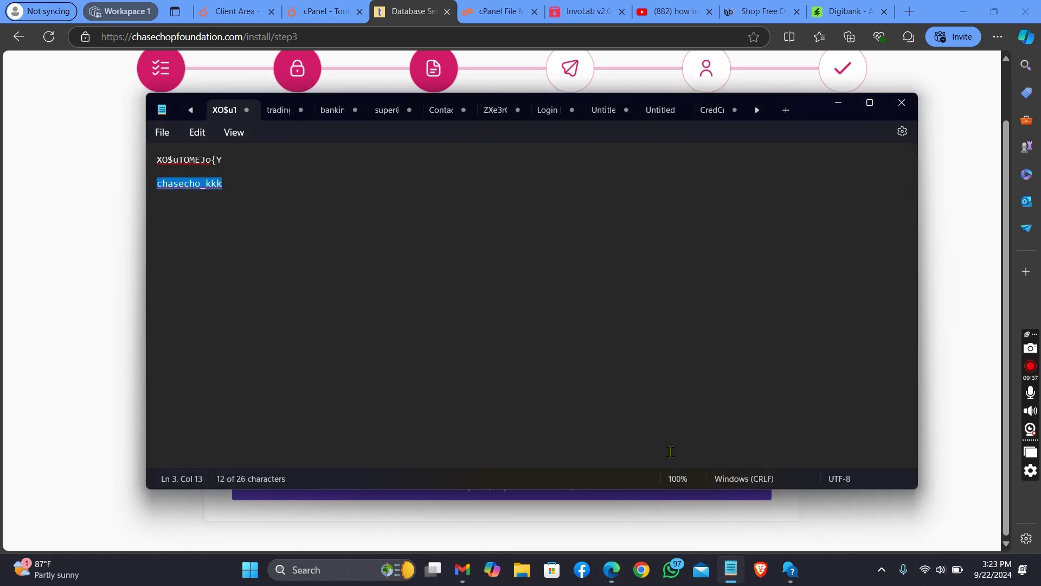
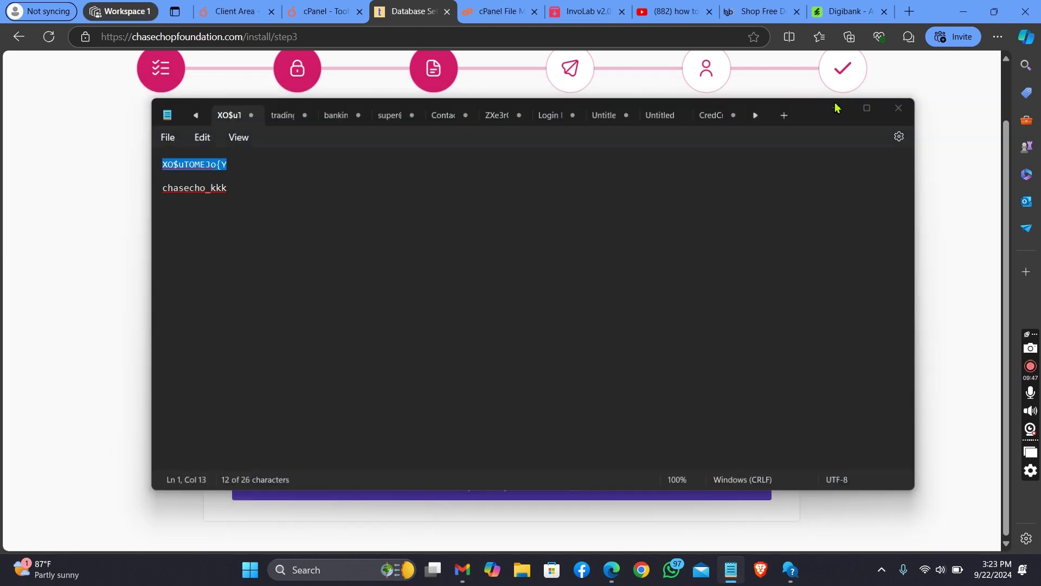
Step: Paste the copied password into DB Password and submit the database connection settings
right_click(554, 435)
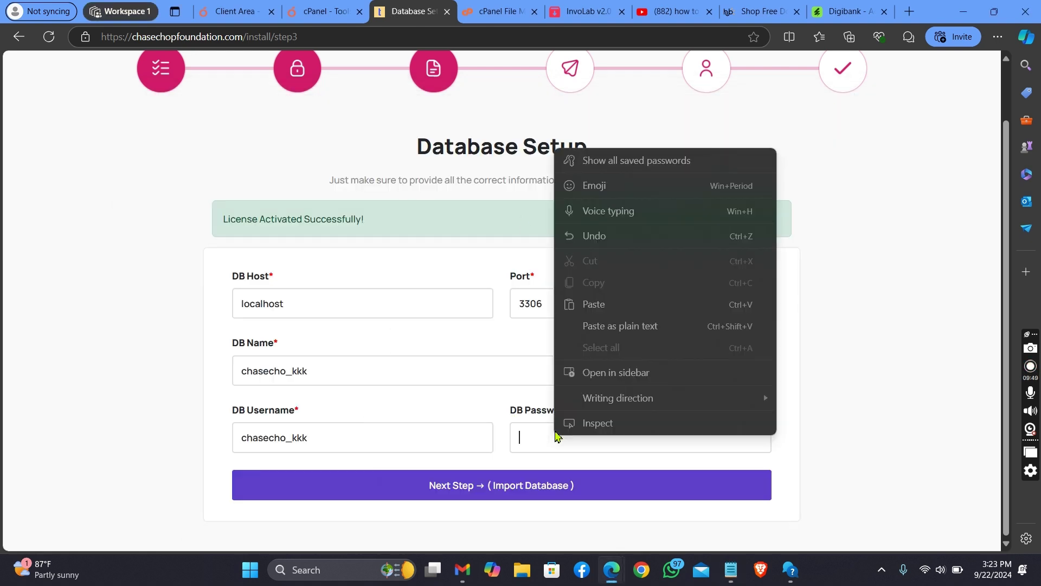
click(624, 312)
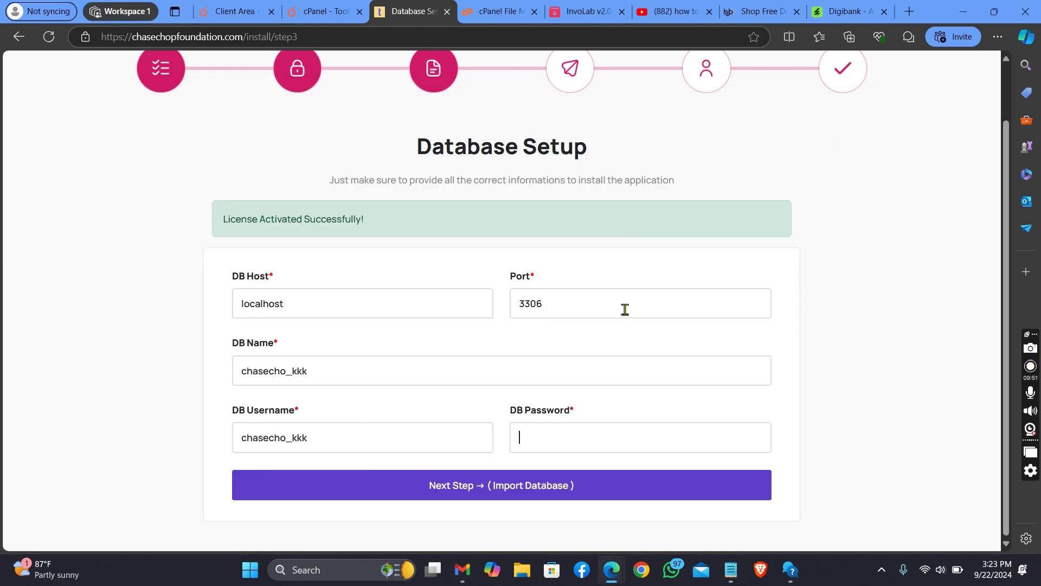
click(558, 489)
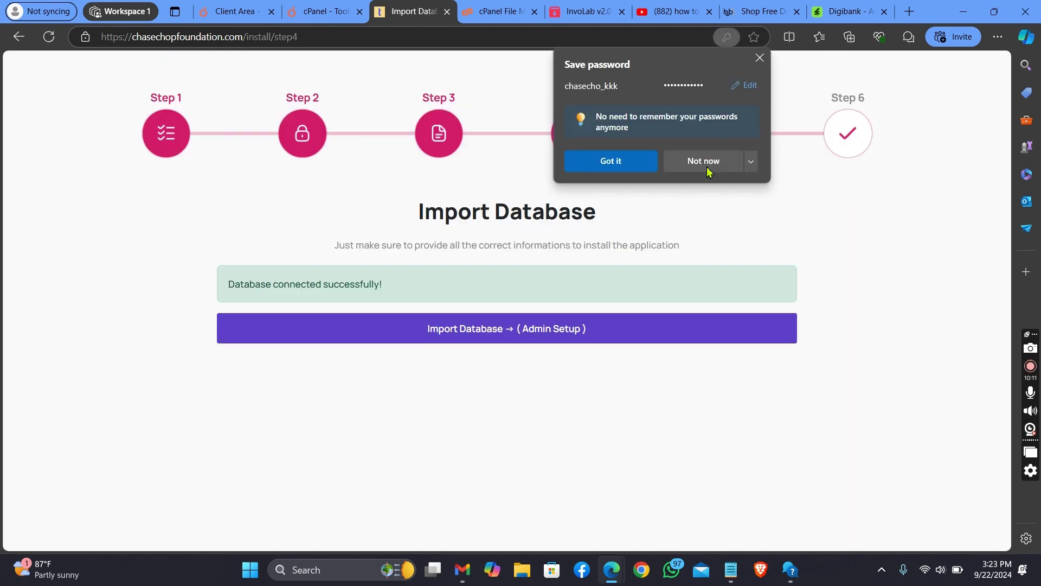
Step: Dismiss the browser's save-password prompt with Not now and import the database
click(704, 163)
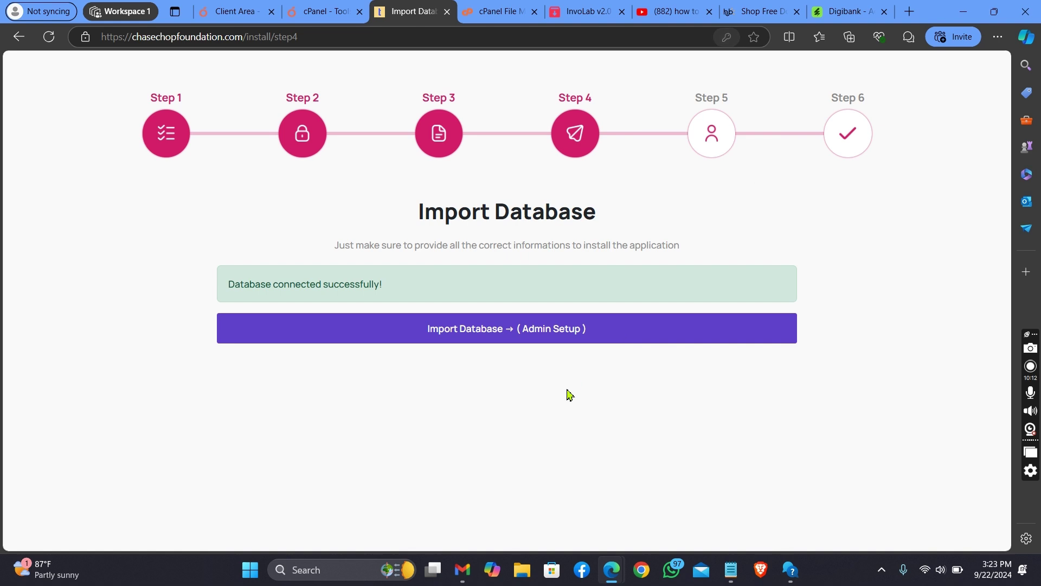
click(571, 338)
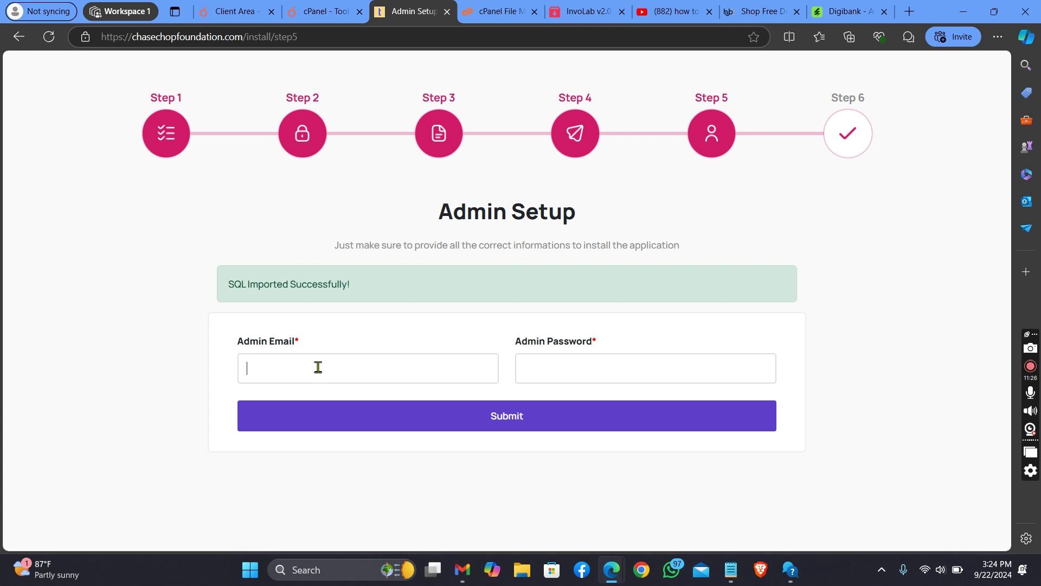
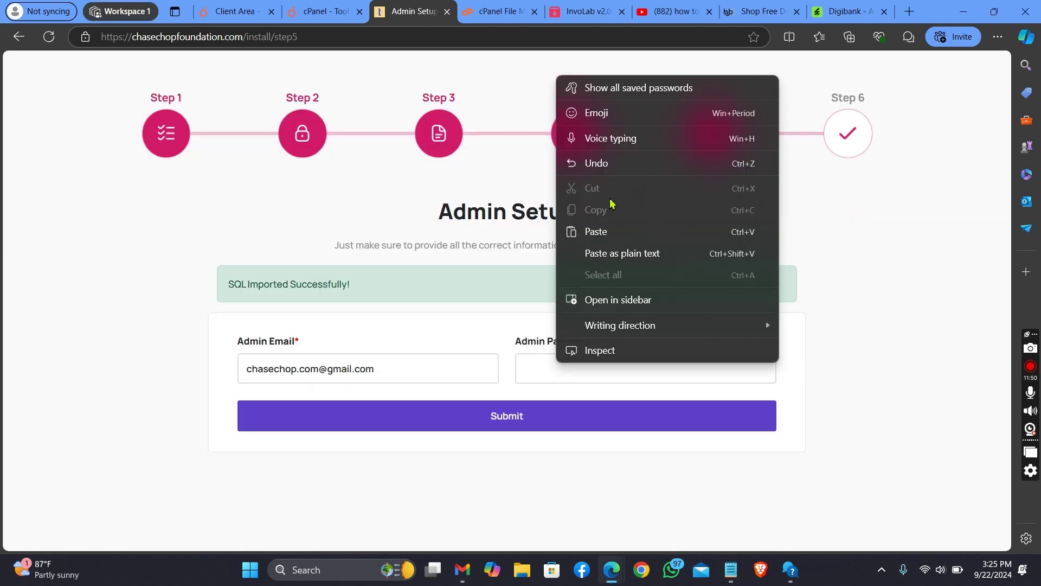
Step: Paste the copied password as the admin password and submit the admin account details
click(623, 232)
click(623, 418)
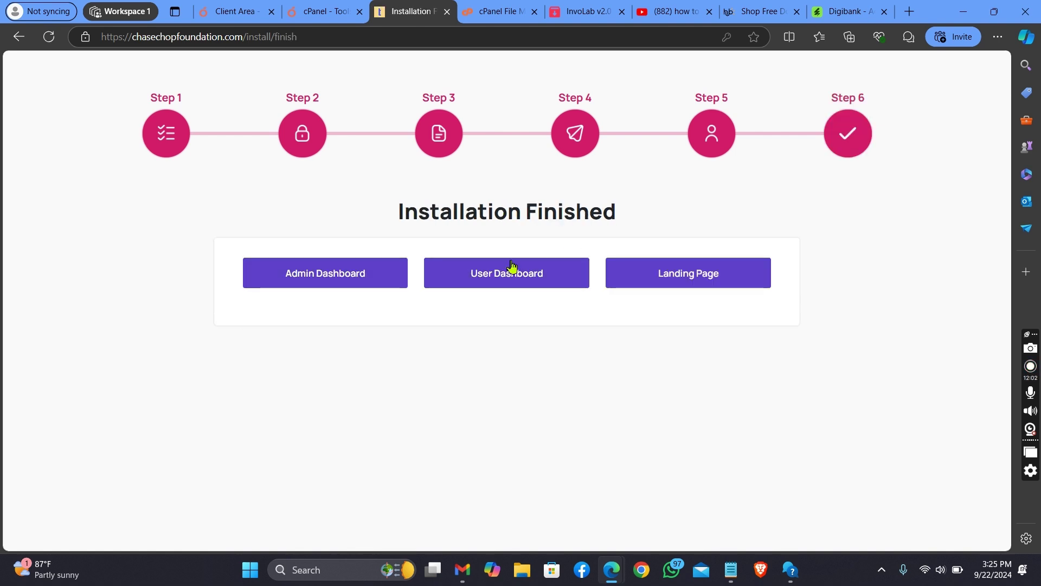
Step: Go to the Admin Dashboard login page and focus its email field
click(347, 281)
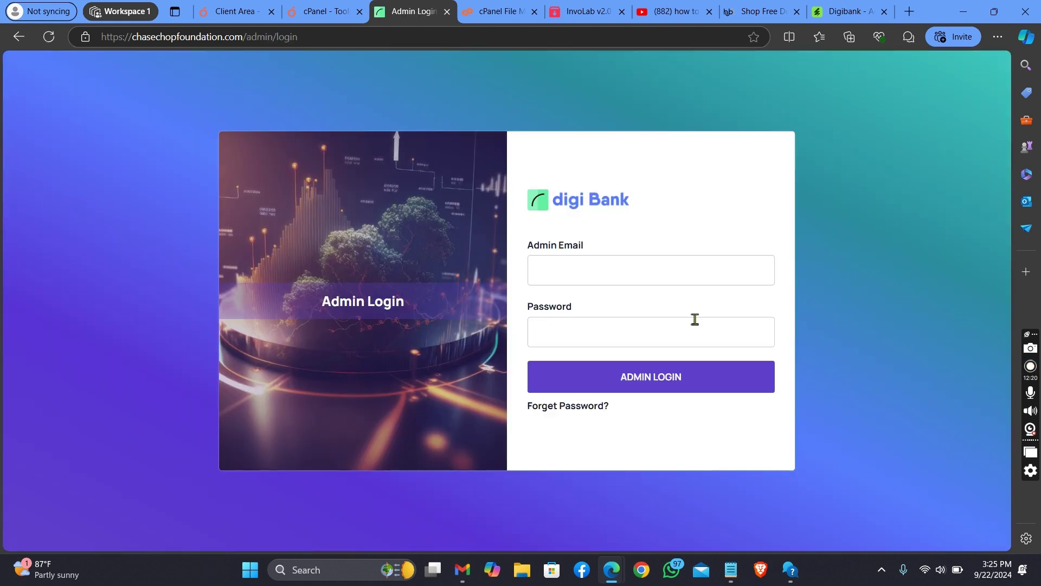
click(655, 276)
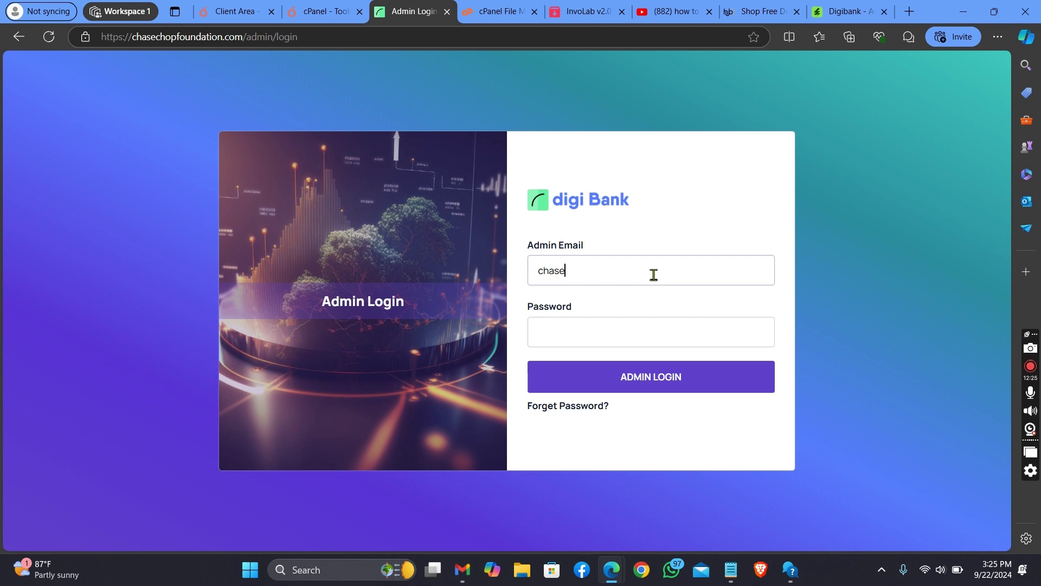
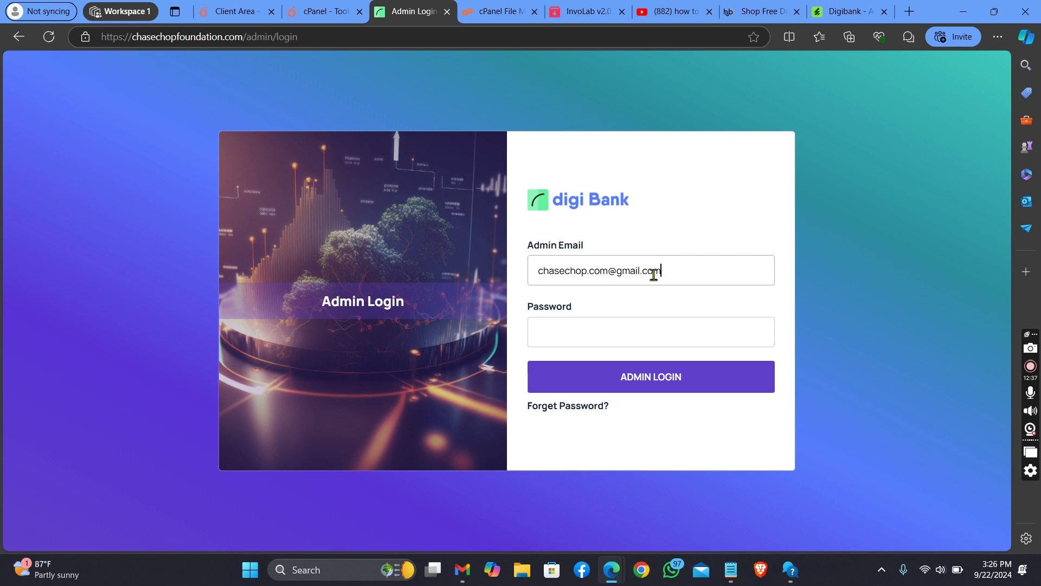
Step: Enter the admin's e-mail address, paste the copied password, and log in as admin
click(618, 332)
right_click(619, 332)
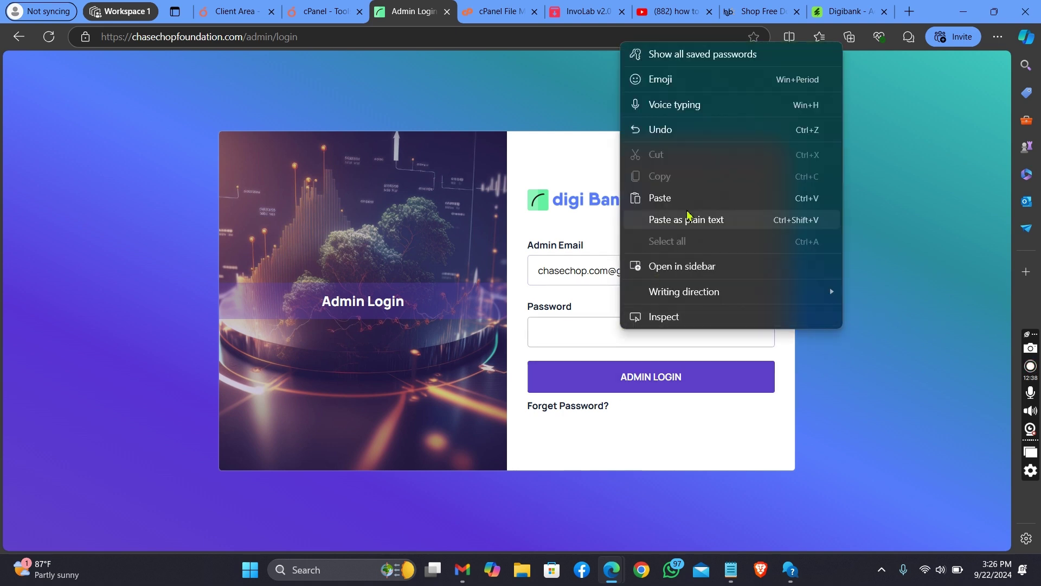
click(717, 201)
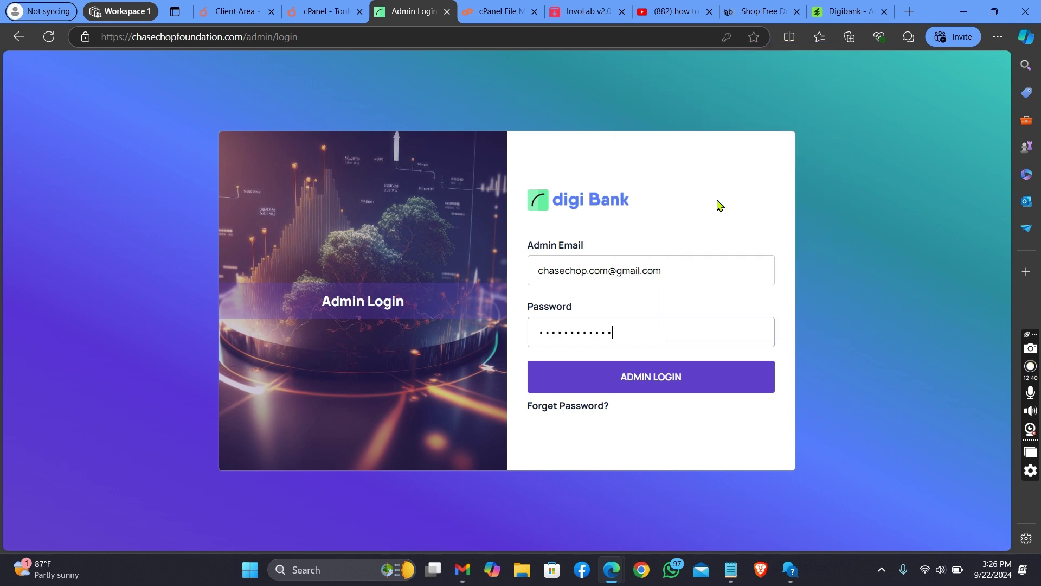
click(687, 382)
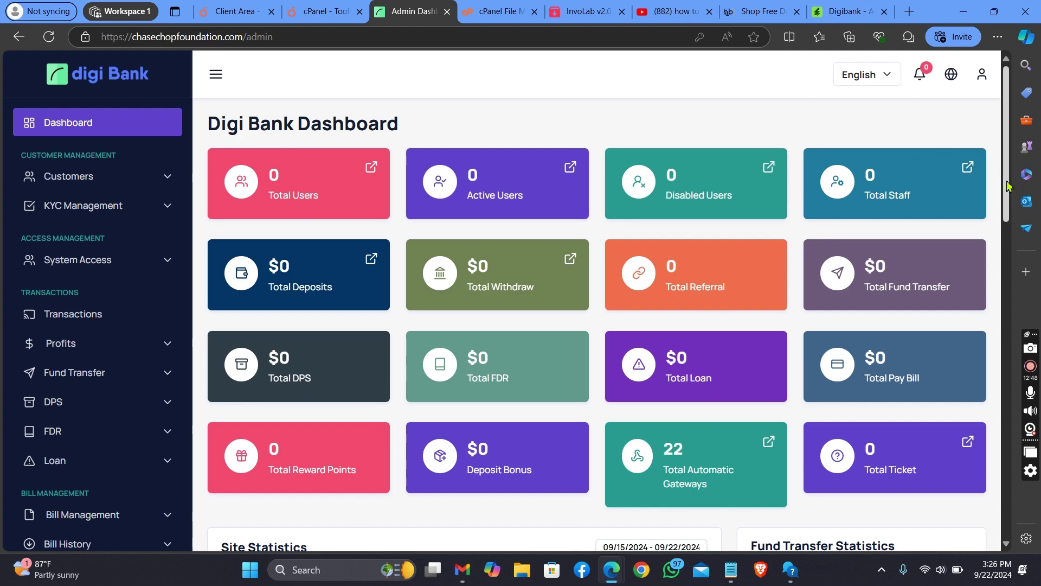
Step: Open the public Digi Bank landing page in a new tab via Visit Landing Page
scroll(1007, 186, down, 3)
scroll(984, 150, up, 3)
click(950, 74)
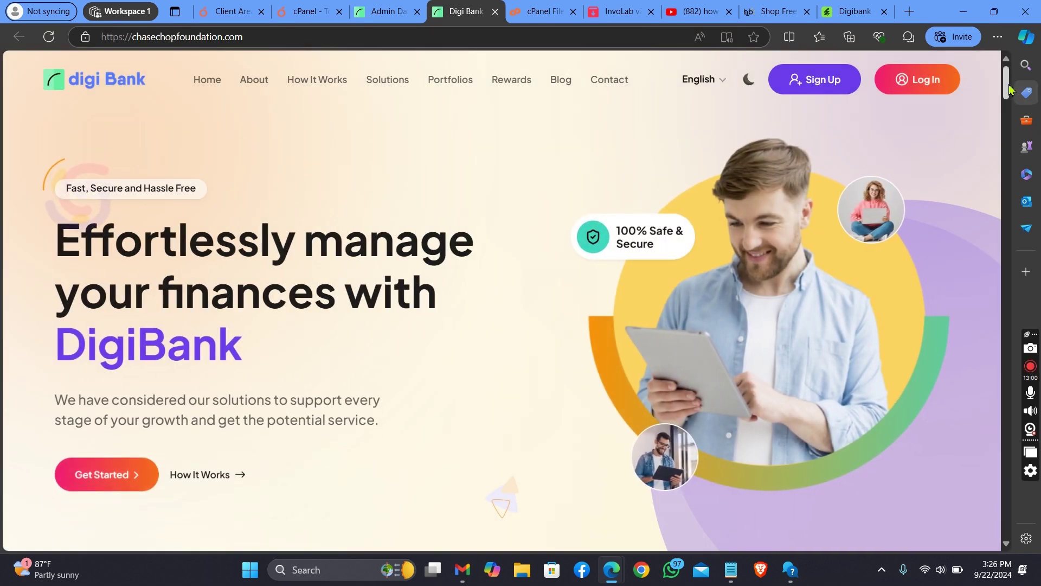
drag(1008, 88, 947, 57)
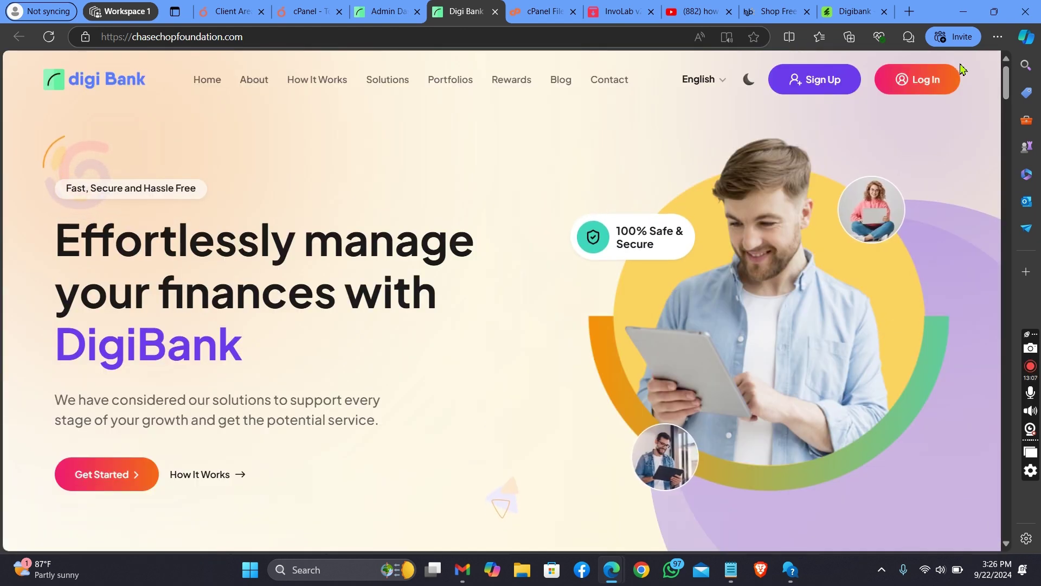